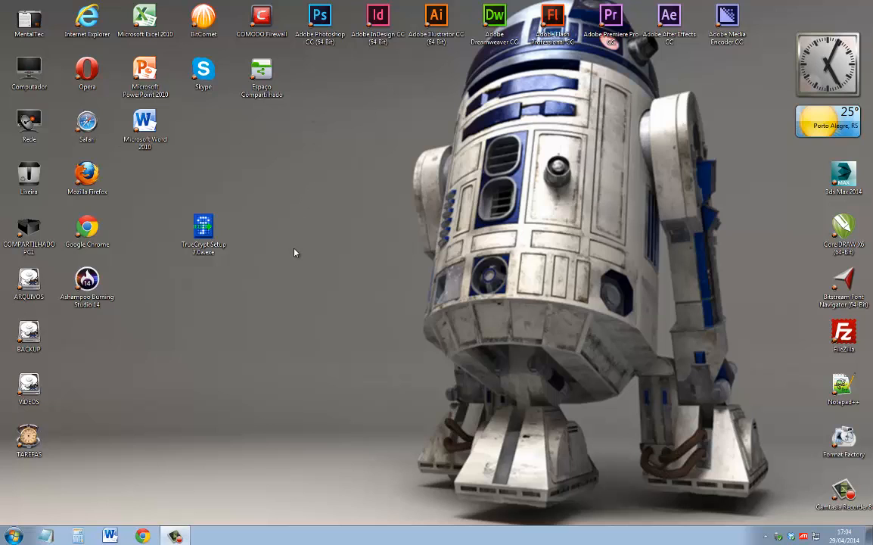
Run the TrueCrypt Setup 7.0a installer from the desktop and accept the license terms
left_click_drag(202, 241, 260, 249)
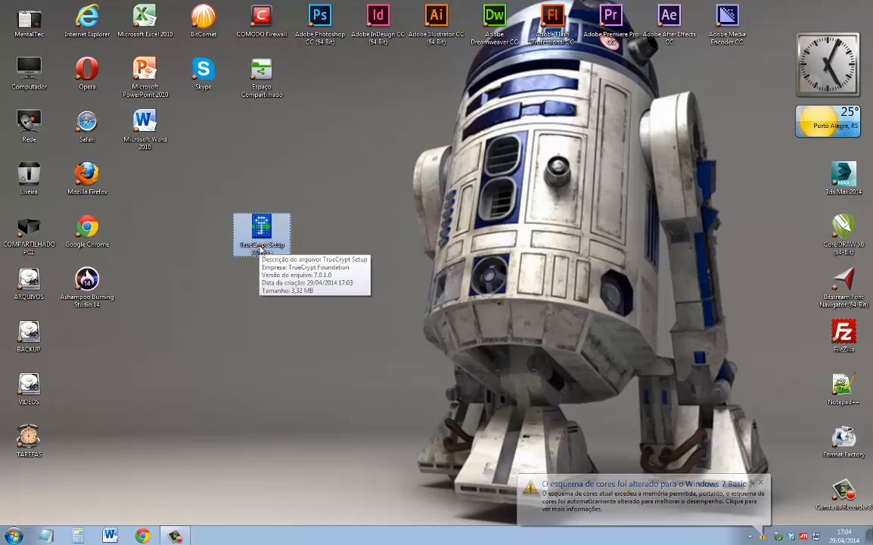
left_click(278, 306)
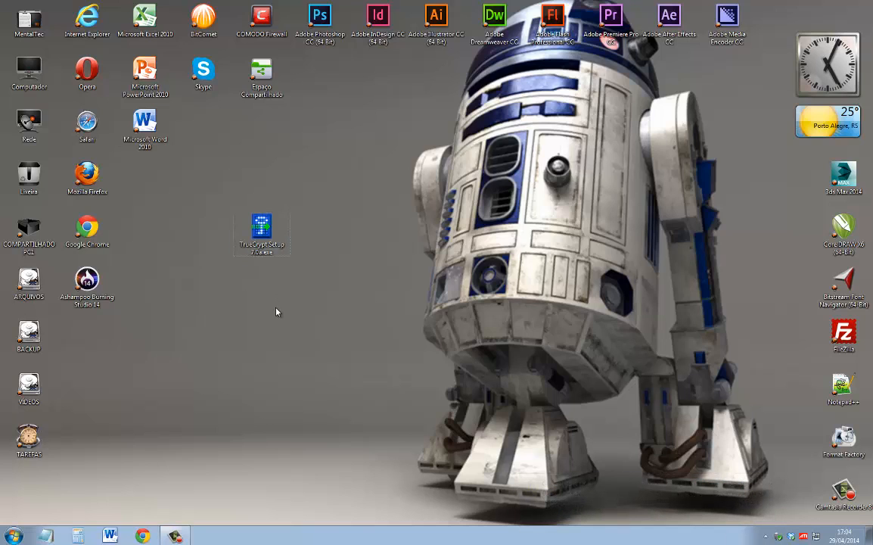
double_click(261, 233)
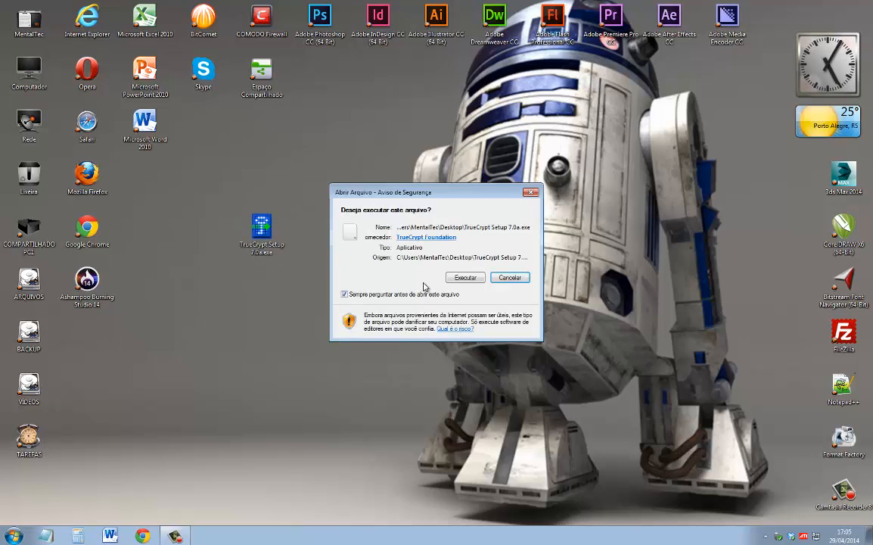
left_click(463, 278)
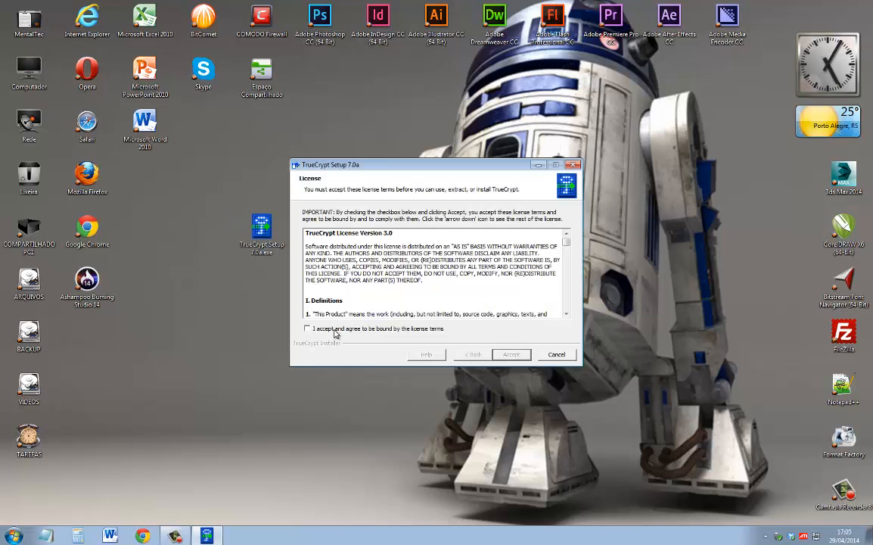
left_click(334, 328)
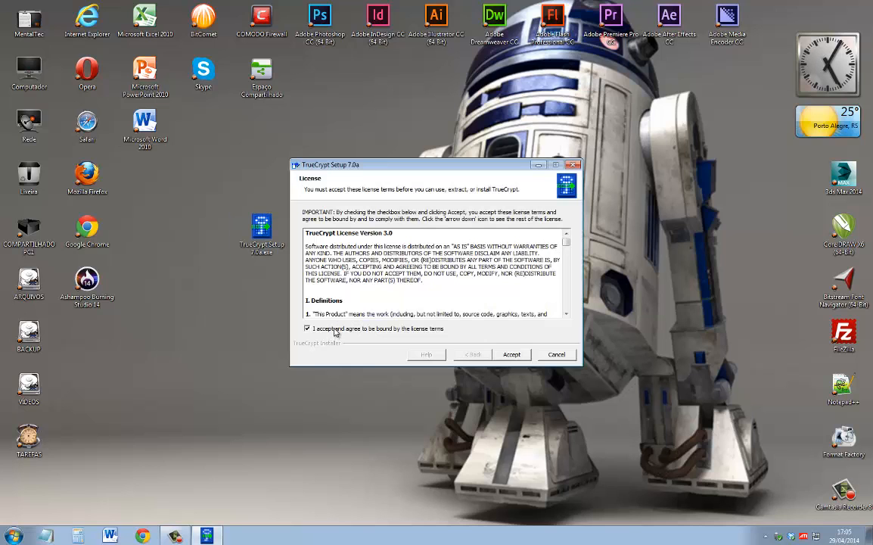
left_click(511, 354)
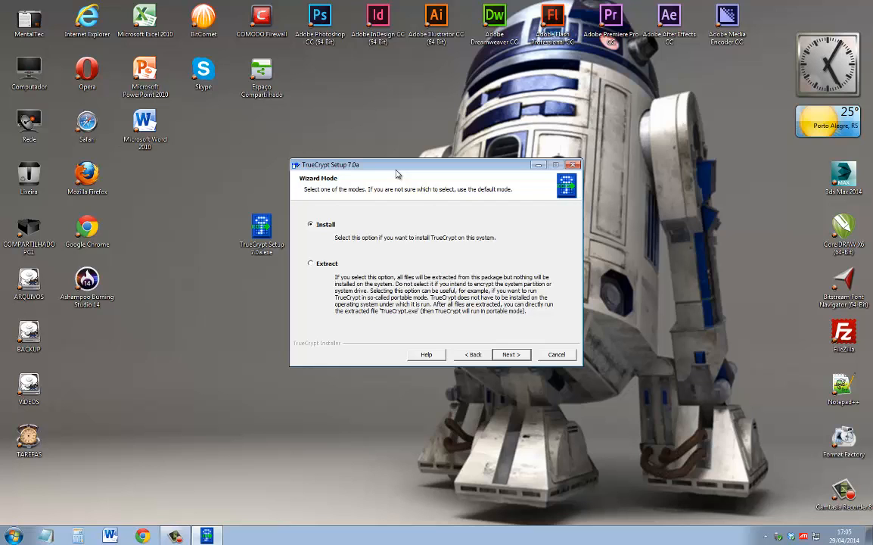
Choose the Install mode and install TrueCrypt to C:\Program Files\TrueCrypt\ with the default setup options
left_click_drag(357, 163, 300, 162)
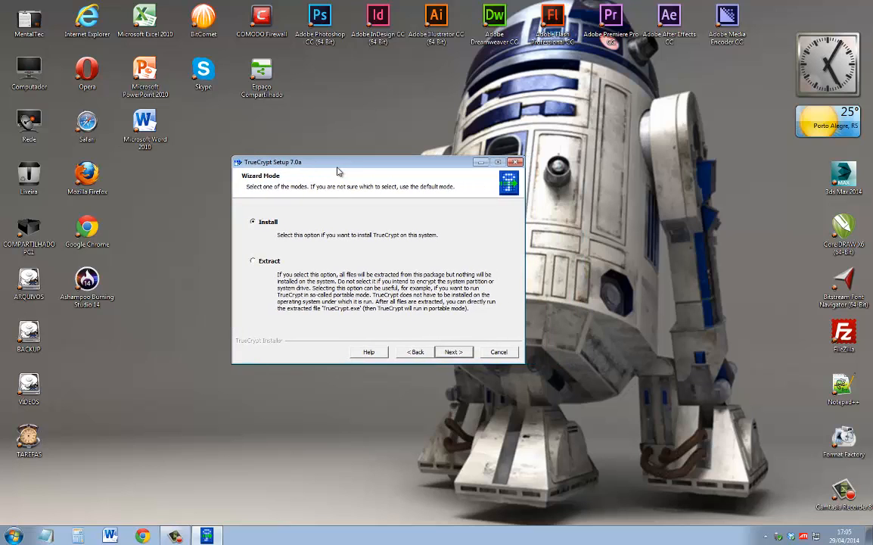
left_click(451, 352)
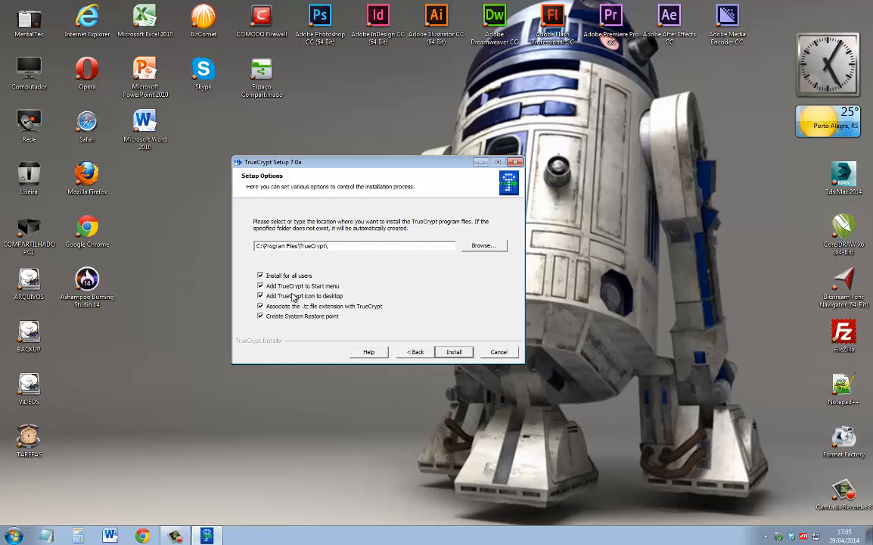
left_click(454, 352)
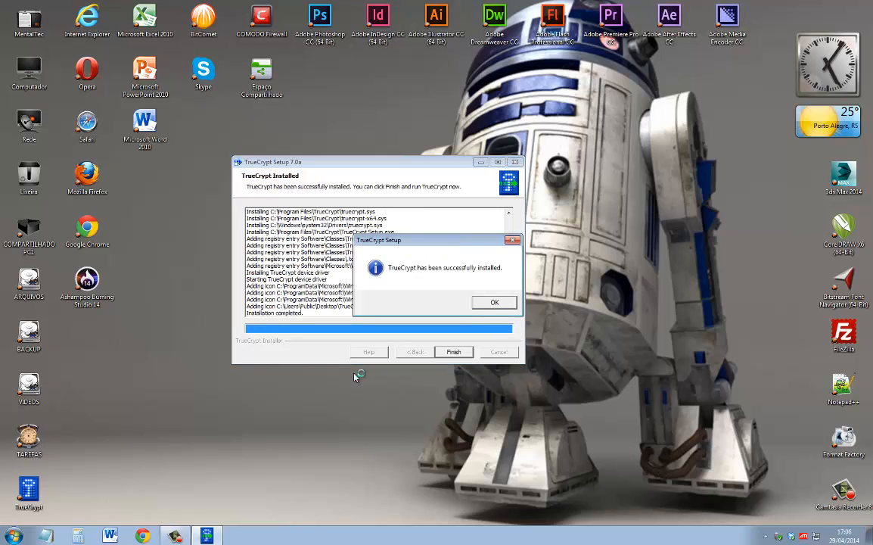
Acknowledge the installation, decline the beginner's tutorial and finish the setup wizard
left_click(494, 301)
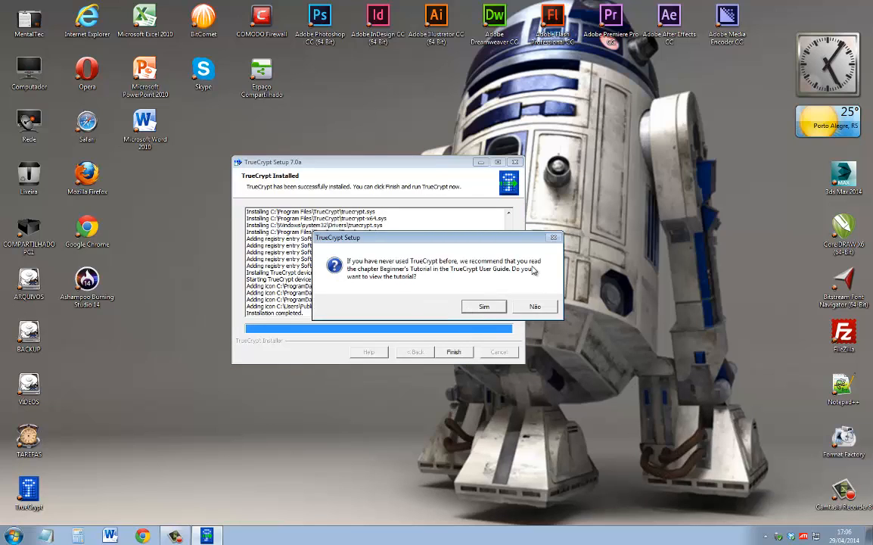
left_click(534, 306)
left_click(453, 352)
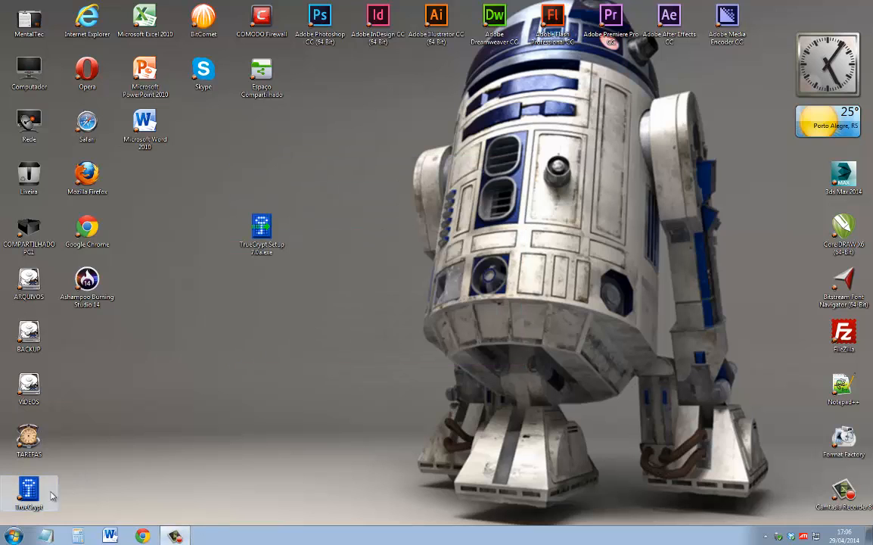
Place the TrueCrypt shortcut below the Microsoft Word 2010 icon and remove the setup file from the desktop
left_click_drag(149, 203, 149, 198)
left_click_drag(261, 227, 320, 335)
Launch TrueCrypt from its desktop shortcut and place its window closer to the desktop icons
double_click(146, 182)
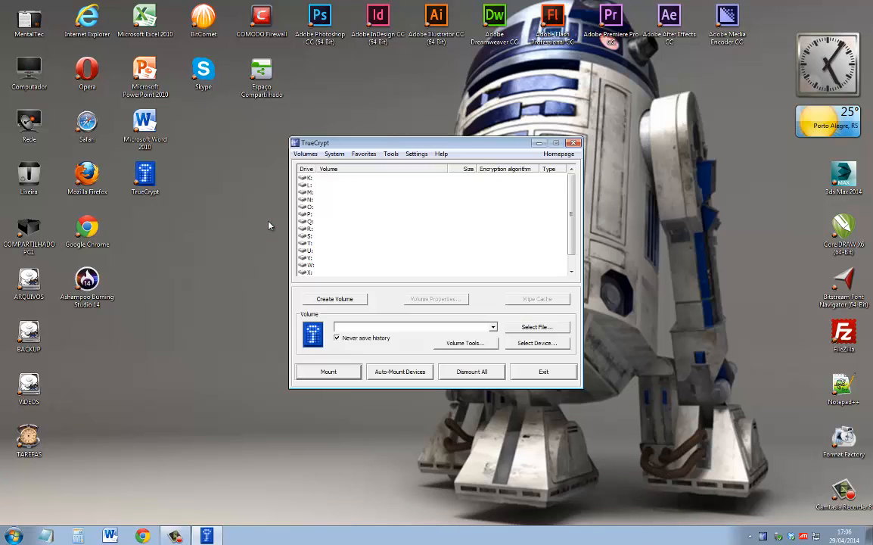
left_click_drag(361, 146, 351, 130)
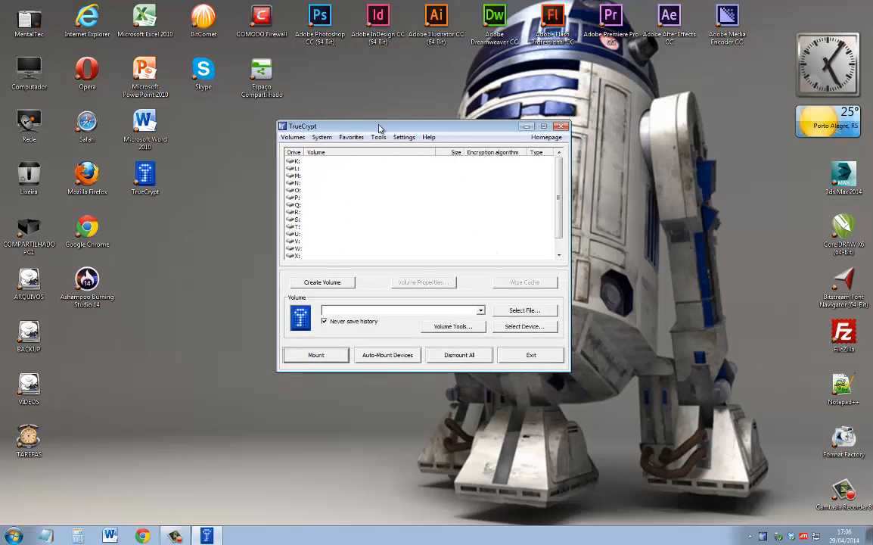
left_click_drag(380, 129, 338, 136)
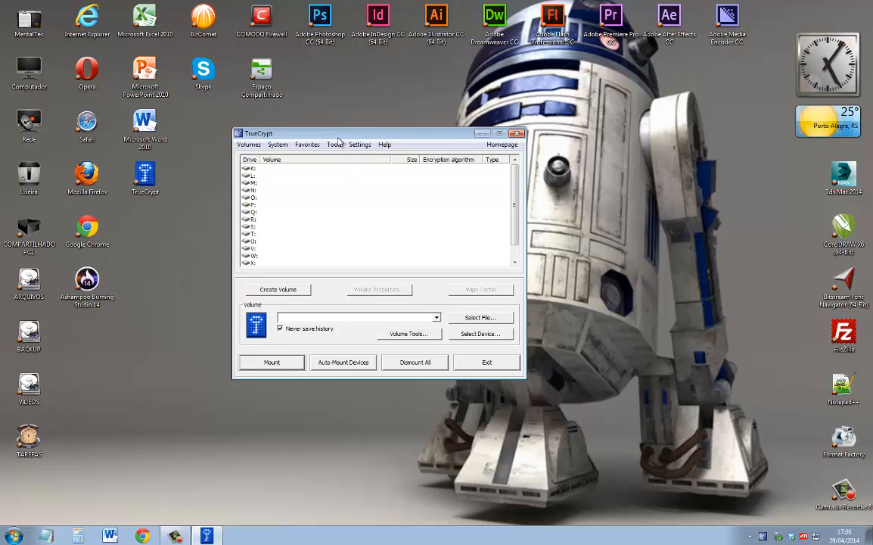
left_click_drag(336, 132, 332, 131)
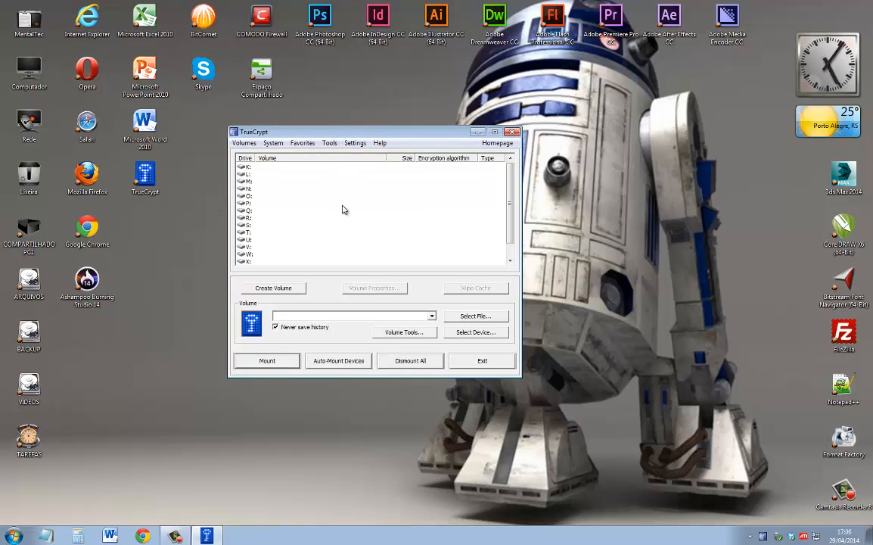
Start creating a volume as an encrypted file container of the Standard TrueCrypt volume type
left_click(274, 292)
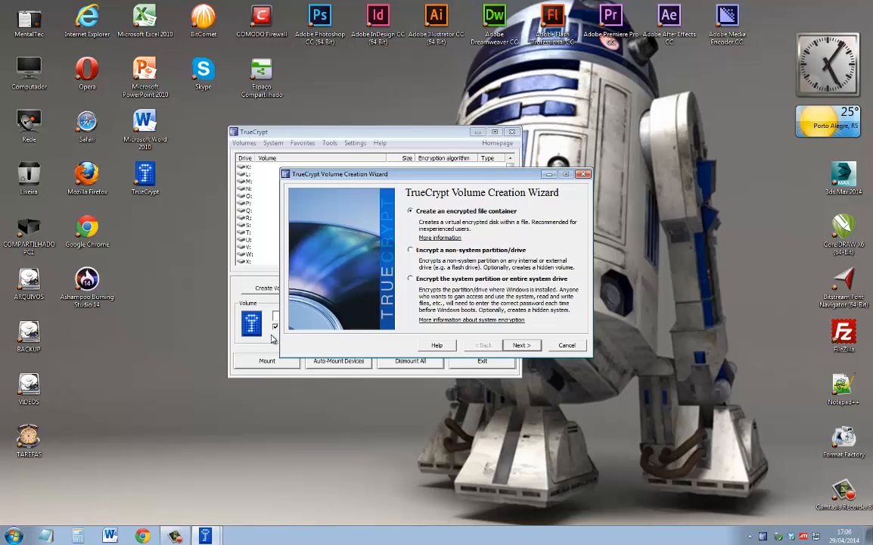
left_click_drag(466, 170, 407, 127)
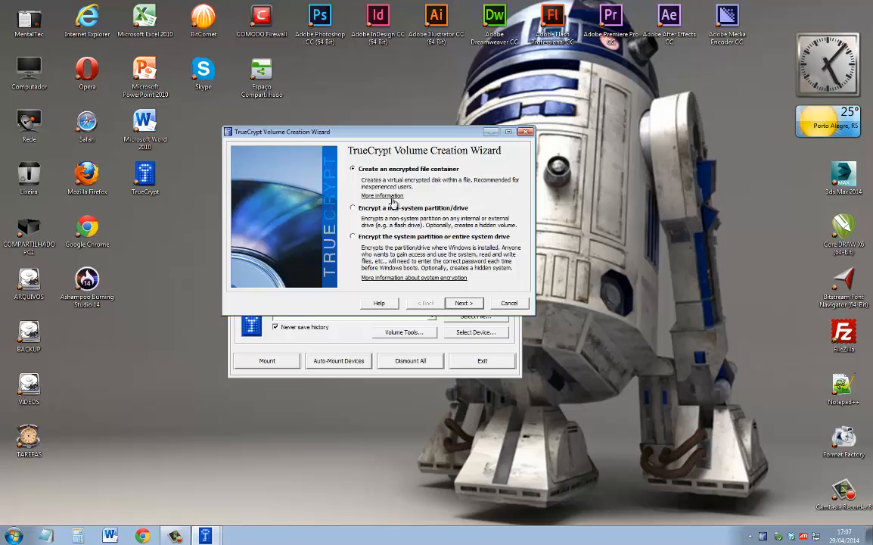
left_click(463, 304)
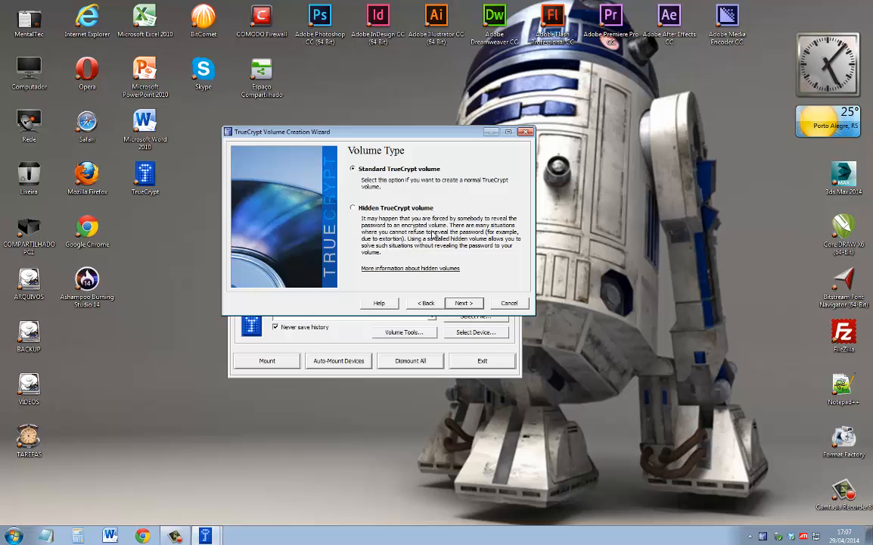
left_click(467, 304)
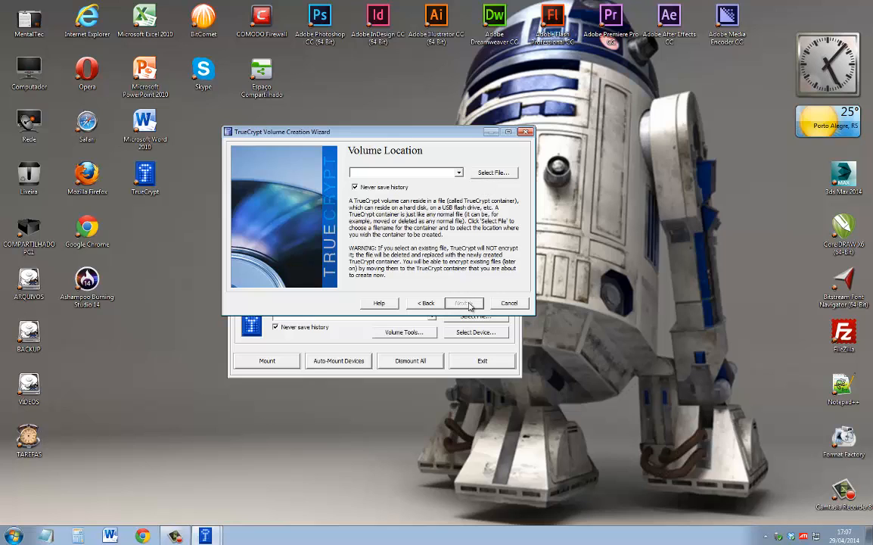
Set the volume location to a new container file named PROTEGIDO on the desktop
left_click(493, 174)
left_click(258, 208)
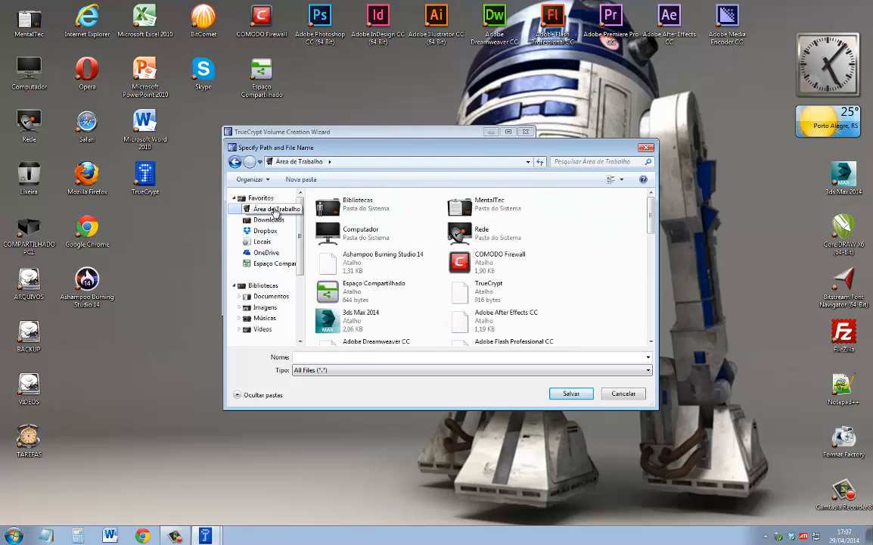
left_click(323, 356)
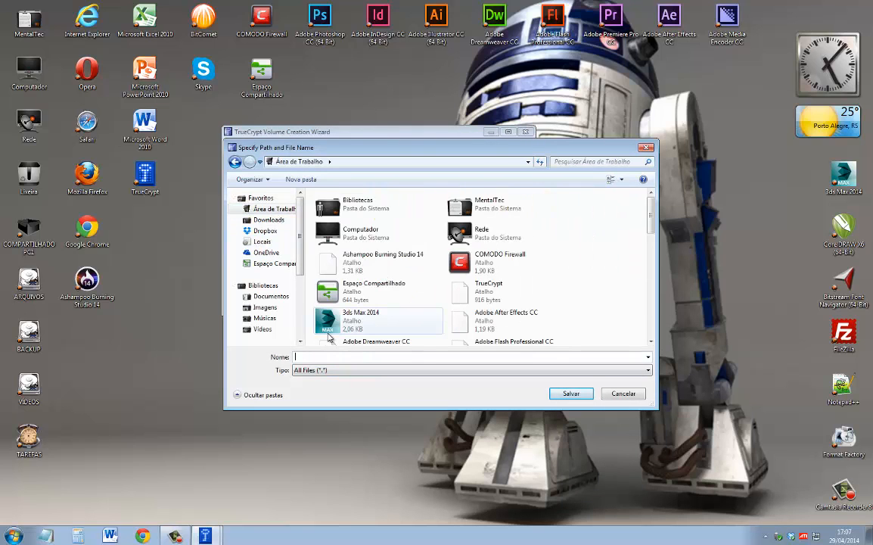
type("PROTEGIDO")
left_click(571, 394)
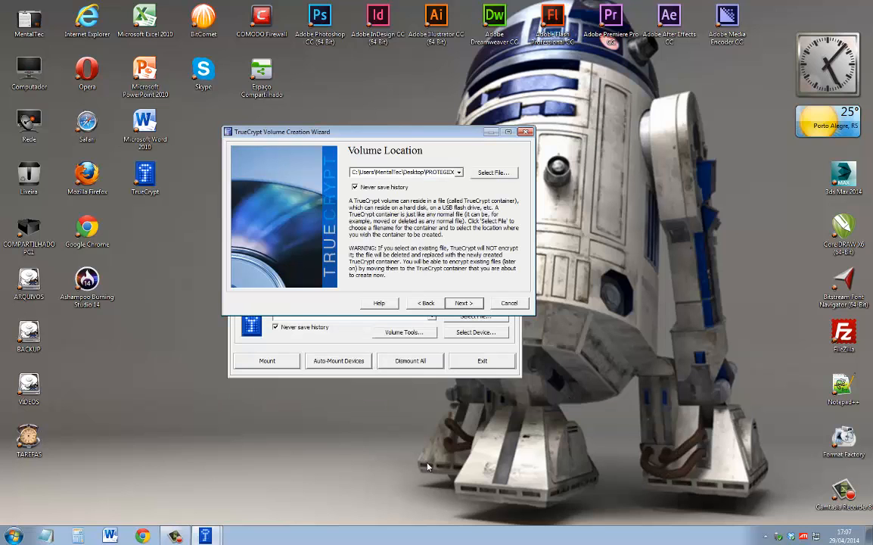
left_click(463, 302)
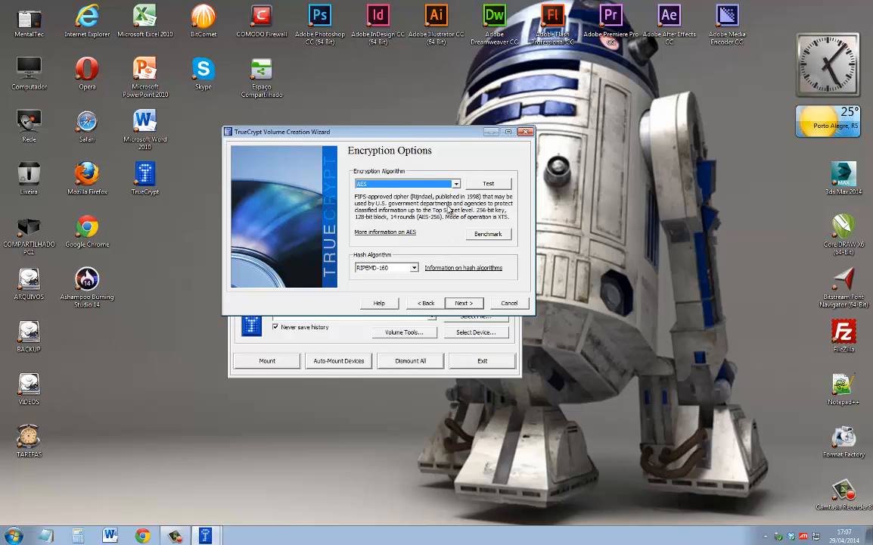
Keep the AES encryption algorithm with the RIPEMD-160 hash and set the volume size to 5 GB
left_click(389, 189)
left_click(388, 189)
left_click(464, 303)
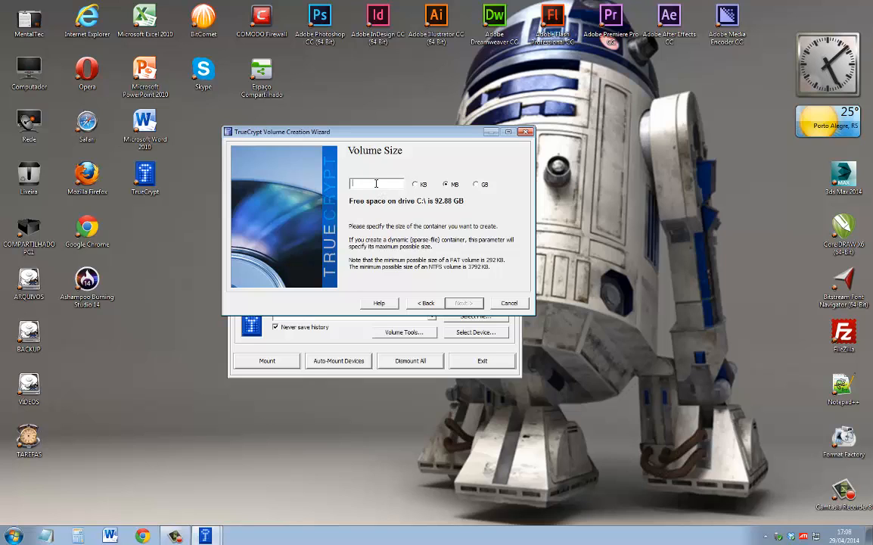
type("5")
left_click(477, 184)
left_click(454, 305)
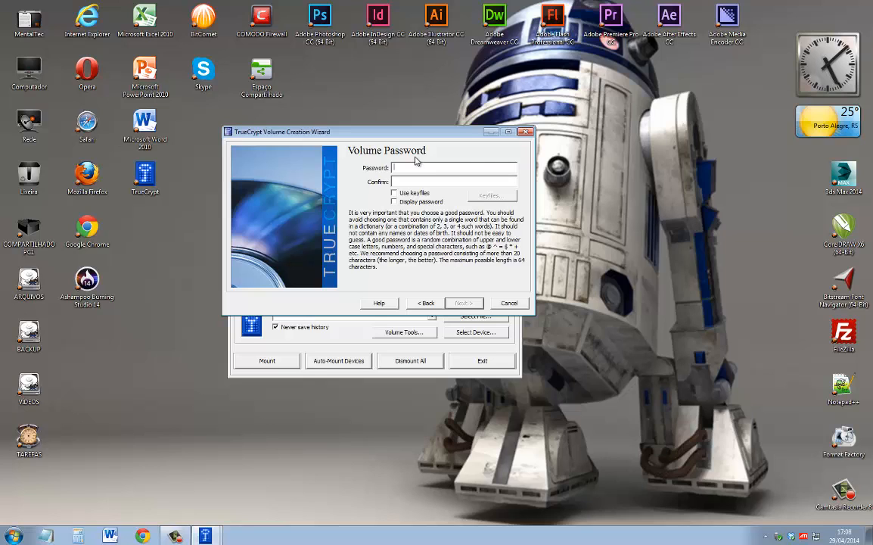
Enter and confirm the volume password, and agree to use a short password
type("*****")
left_click(403, 184)
type("*****")
left_click(468, 306)
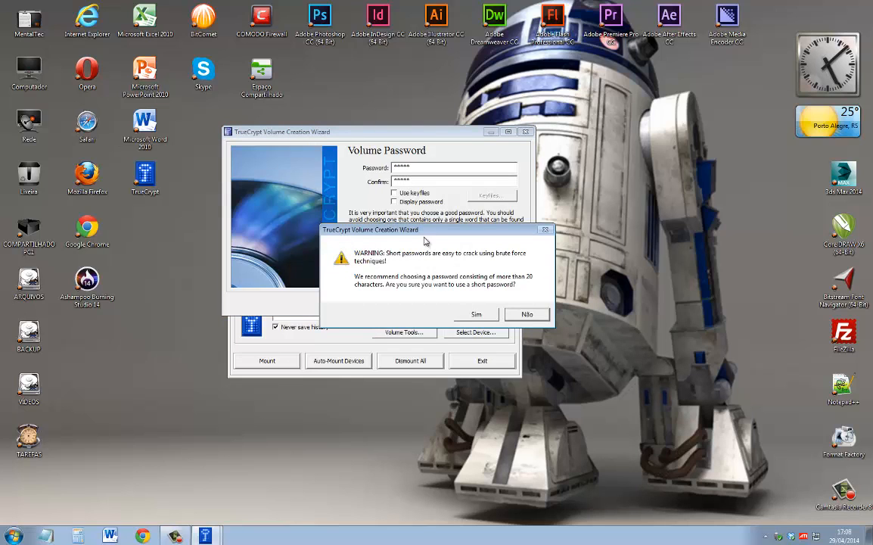
left_click_drag(422, 236, 376, 218)
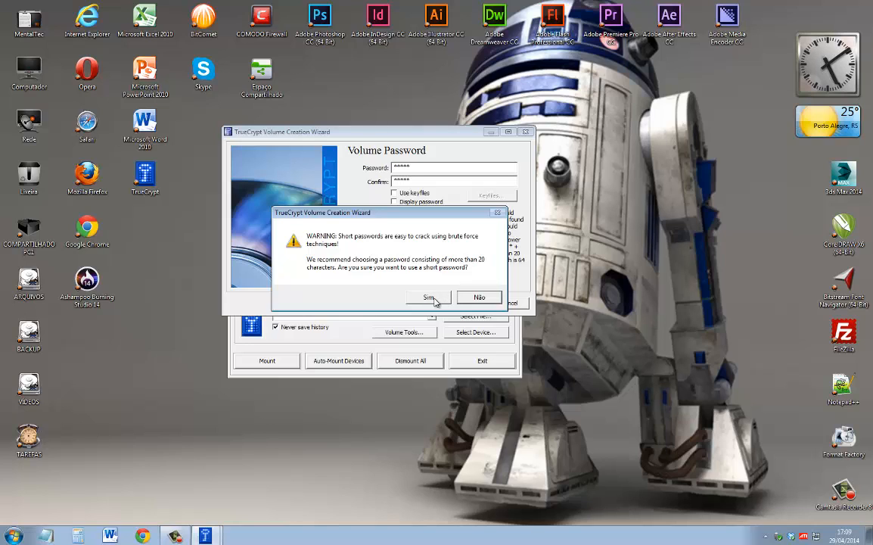
left_click(429, 297)
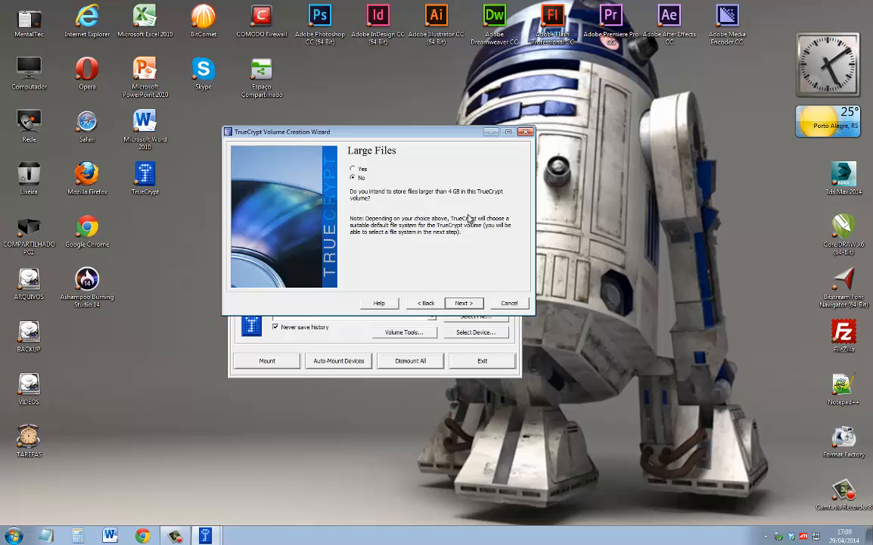
Answer No to storing files larger than 4 GB, choose the NTFS filesystem and format the volume
left_click(473, 304)
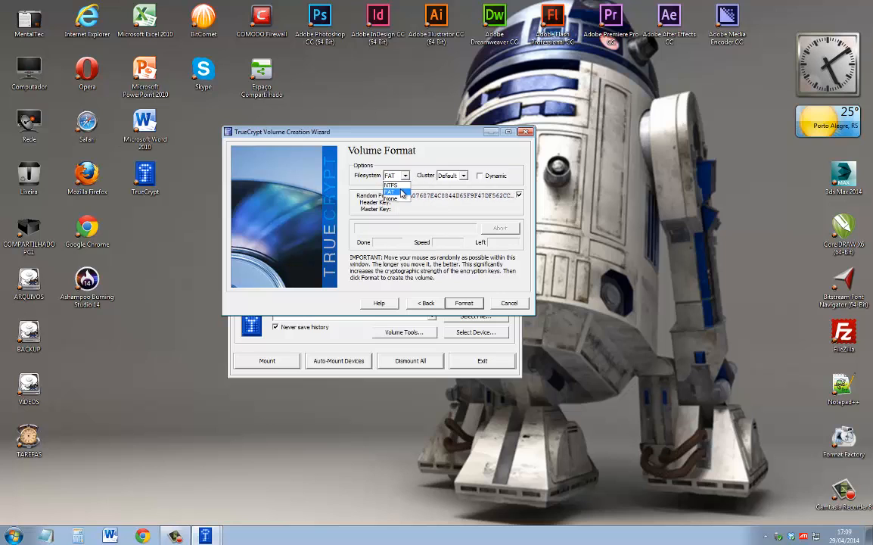
left_click(391, 186)
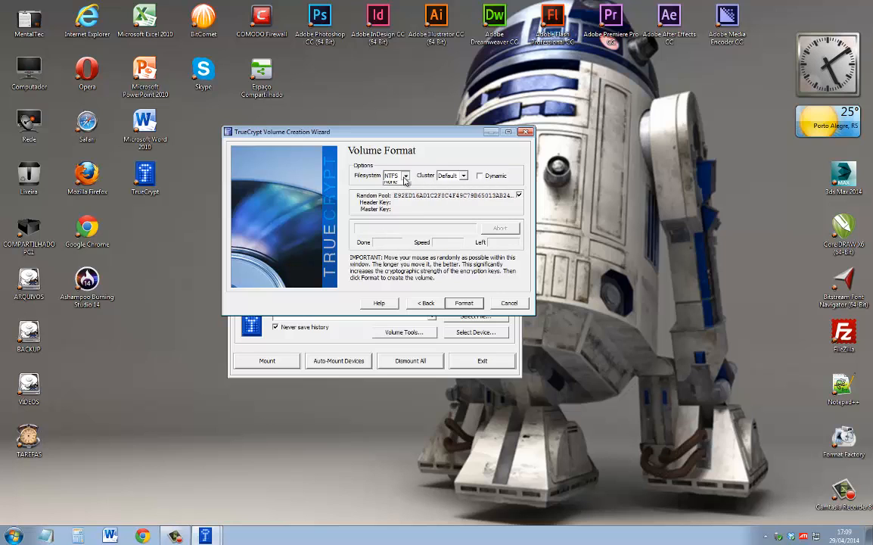
left_click(402, 185)
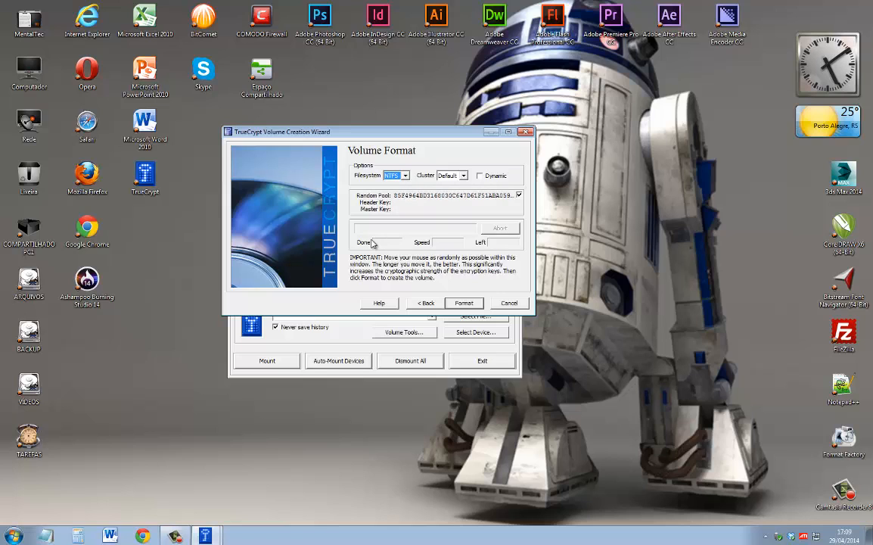
left_click(467, 303)
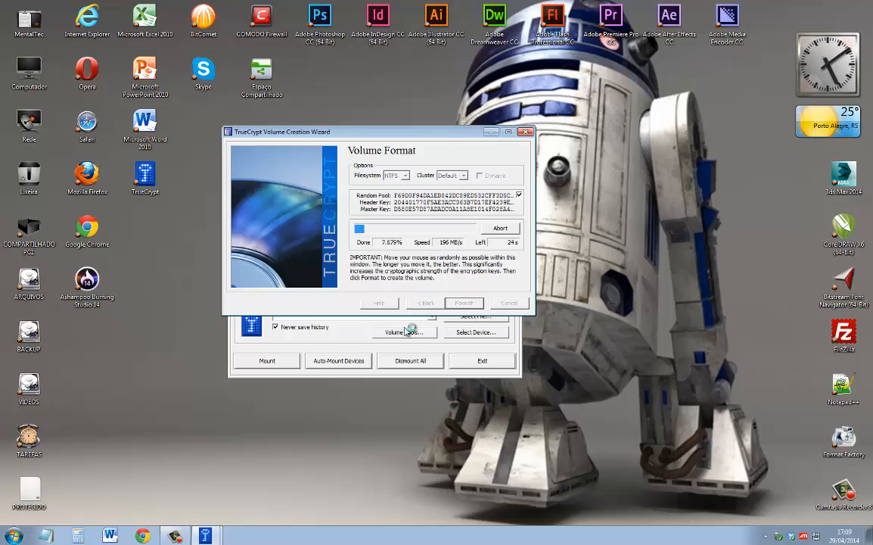
Move the PROTEGIDO file to free space on the desktop and uncover the main TrueCrypt window by moving the wizard aside
left_click_drag(23, 488, 139, 378)
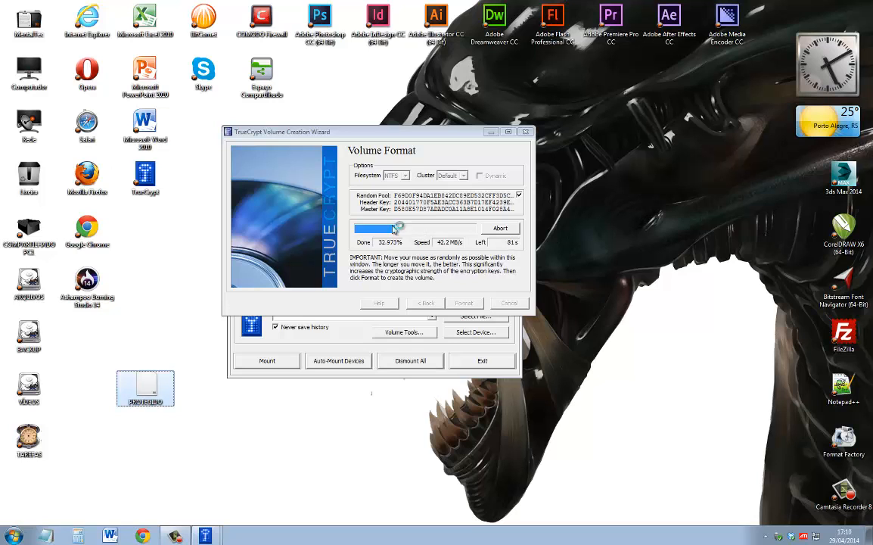
left_click_drag(356, 138, 577, 123)
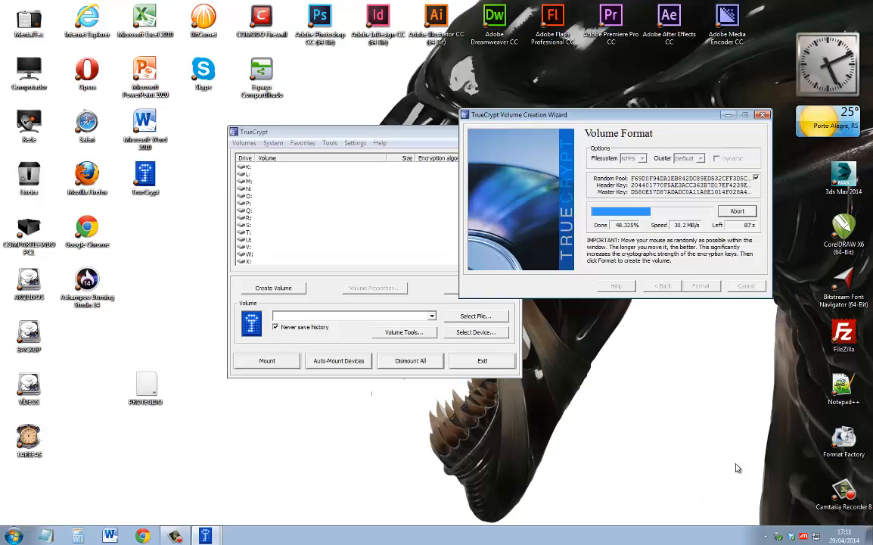
left_click(766, 538)
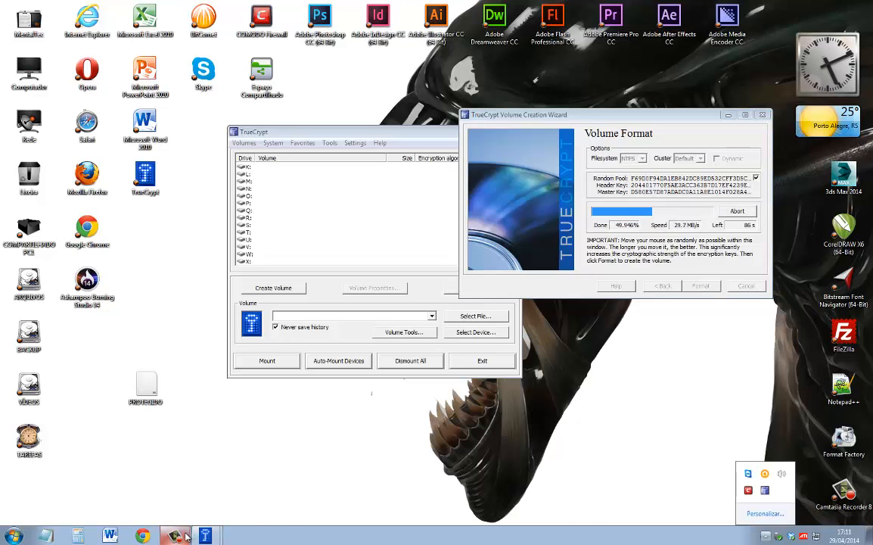
mouse_move(185, 537)
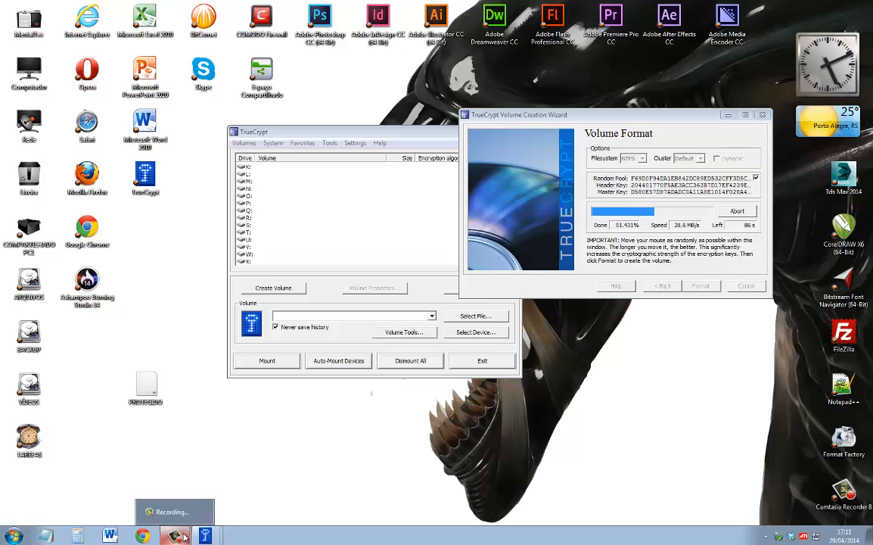
left_click(184, 537)
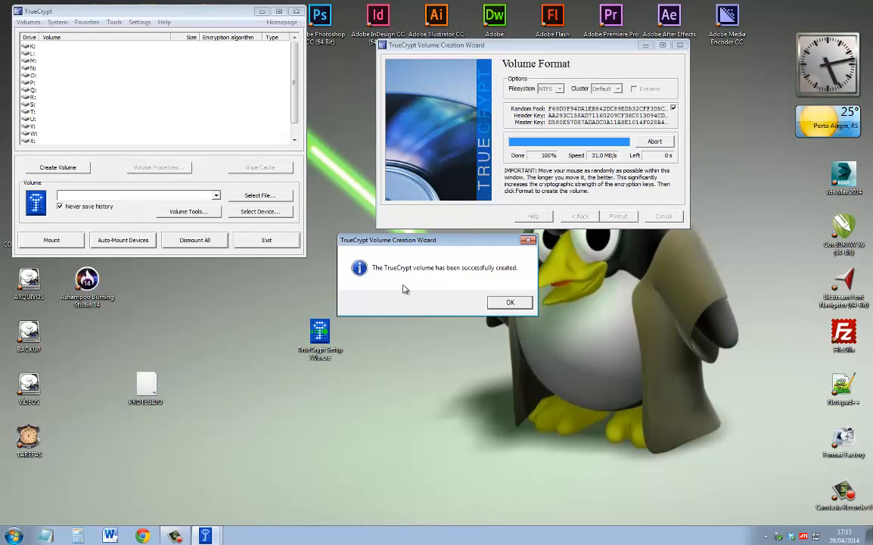
Acknowledge the volume creation message and exit the Volume Creation Wizard
left_click_drag(354, 241, 398, 255)
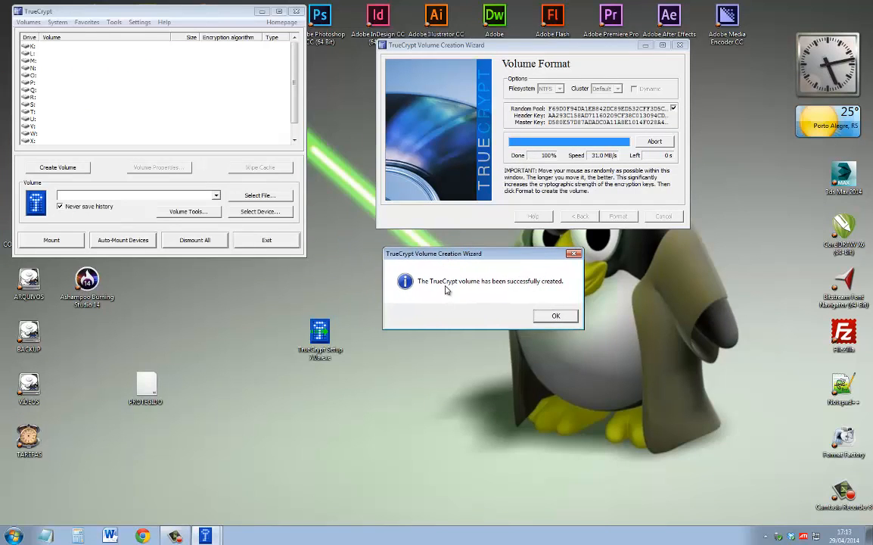
left_click(556, 316)
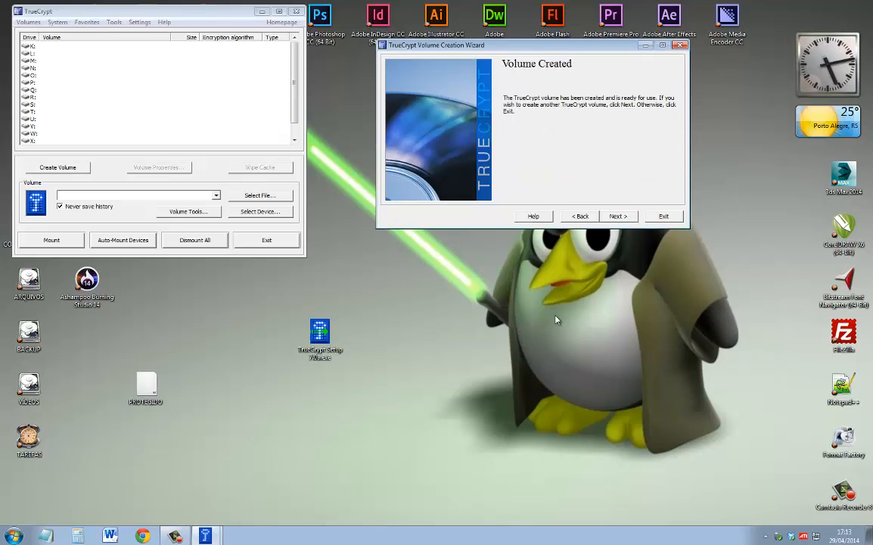
left_click(661, 217)
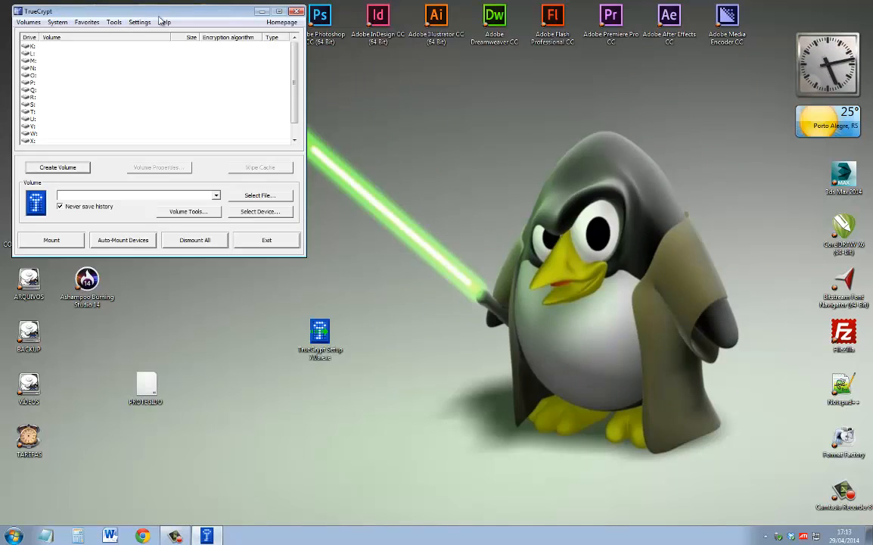
Move the main TrueCrypt window clear of the desktop icons and check the PROTEGIDO file's size in its properties
left_click_drag(143, 19, 533, 174)
left_click_drag(146, 383, 151, 338)
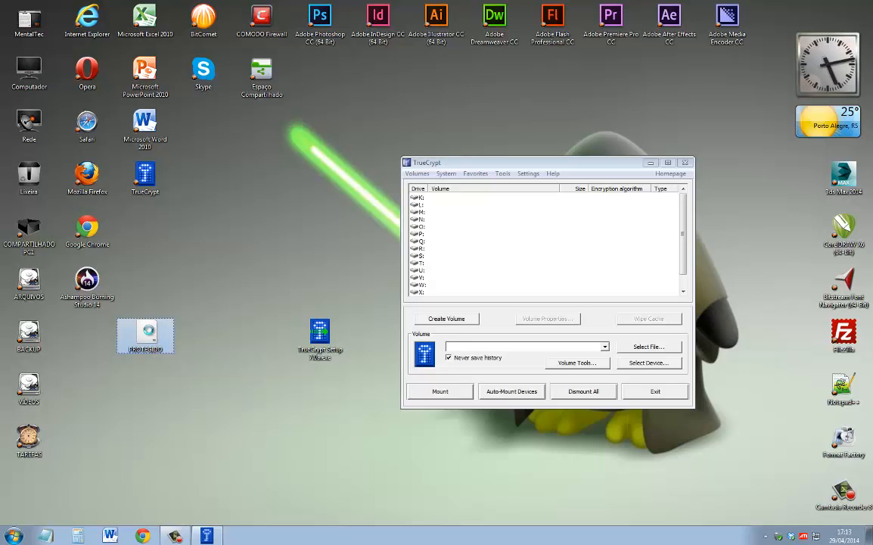
right_click(146, 331)
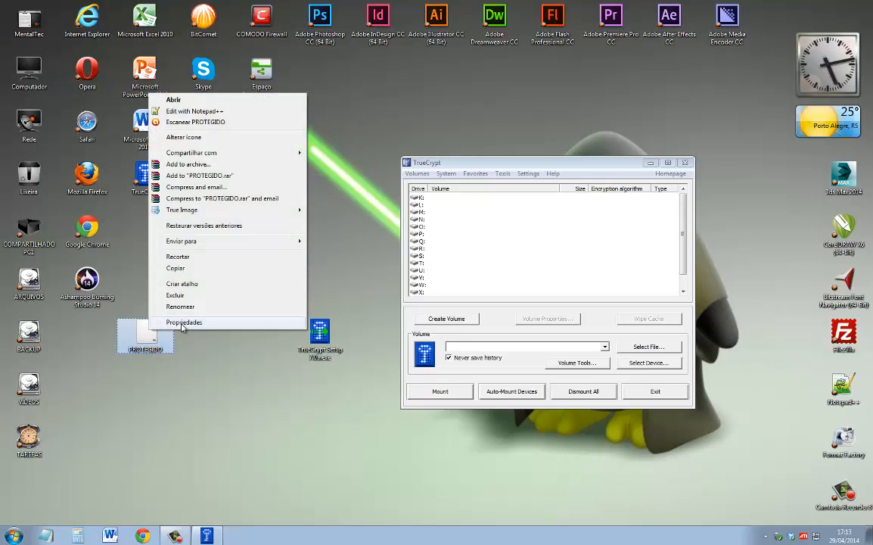
left_click(168, 321)
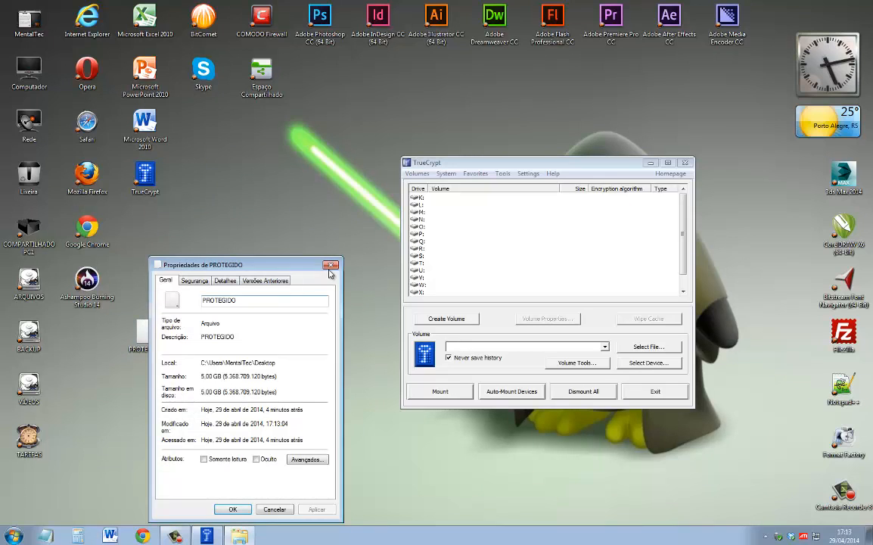
left_click(330, 264)
left_click(148, 336)
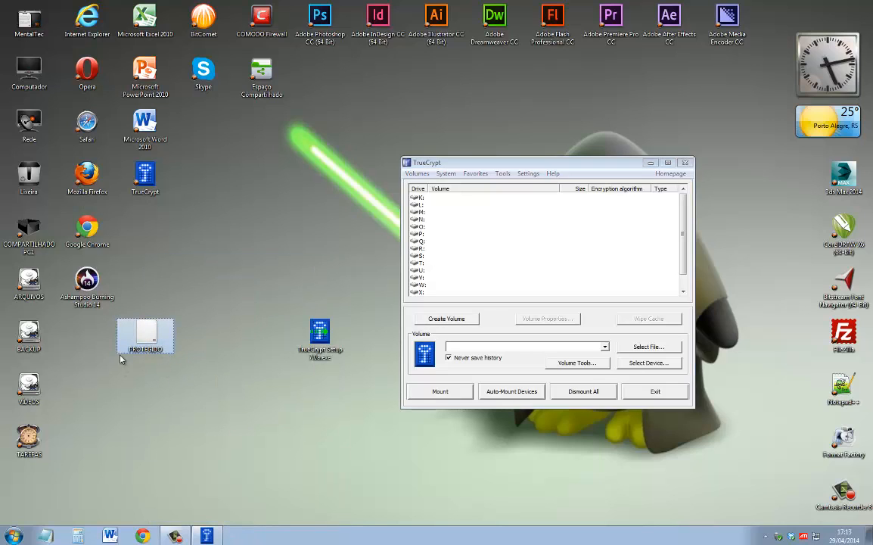
Reposition the PROTEGIDO file in the free desktop area and shift the TrueCrypt window slightly upward
left_click_drag(146, 333, 203, 344)
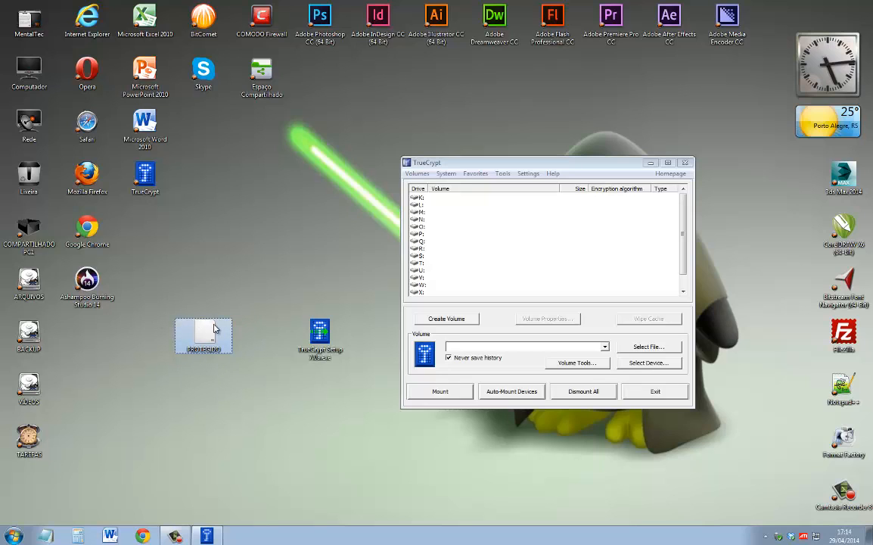
left_click_drag(479, 161, 494, 108)
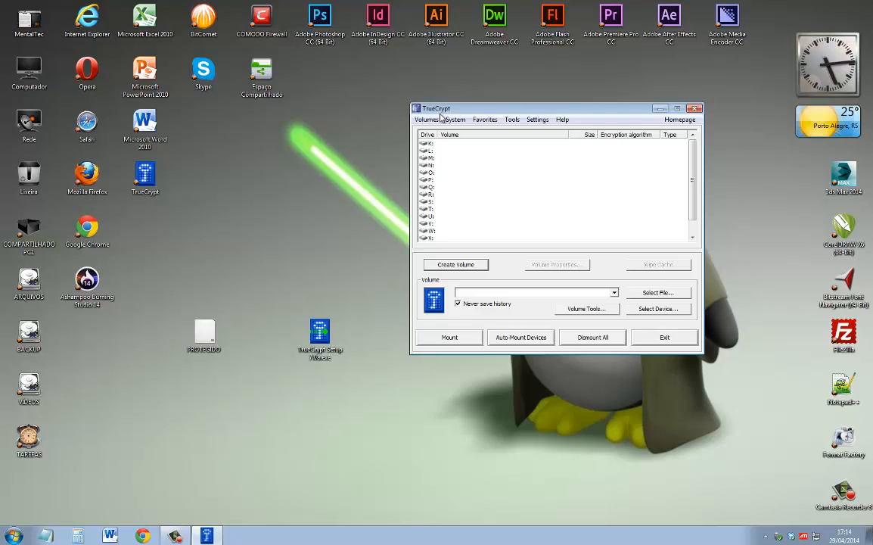
left_click_drag(206, 332, 205, 284)
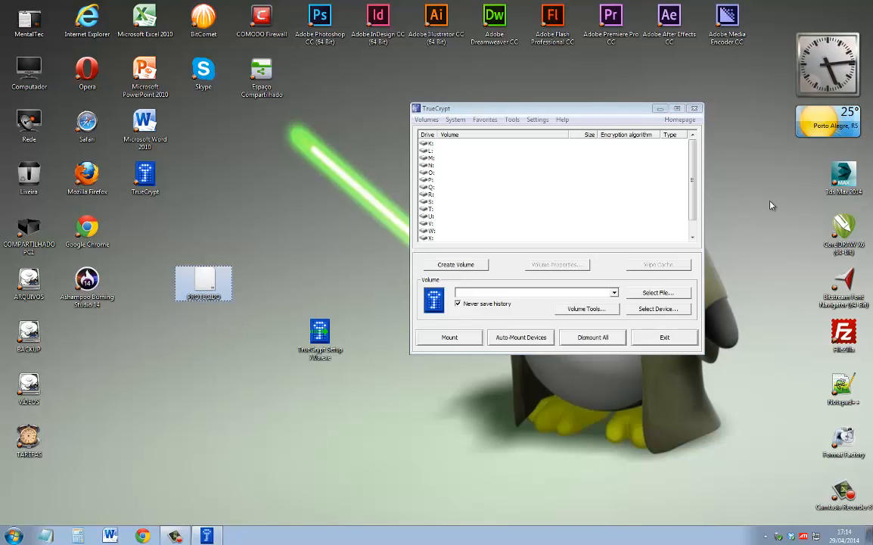
Choose V: as the drive letter for mounting the volume
left_click(691, 167)
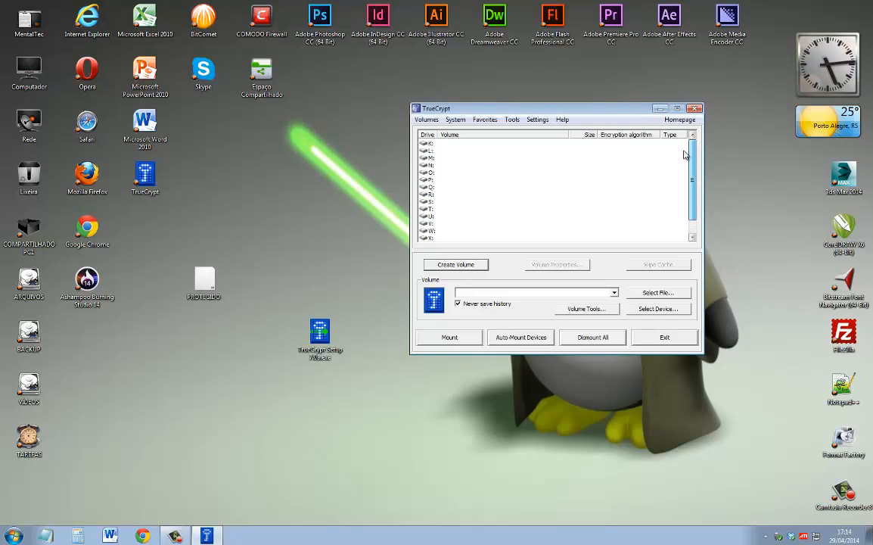
left_click_drag(693, 157, 696, 200)
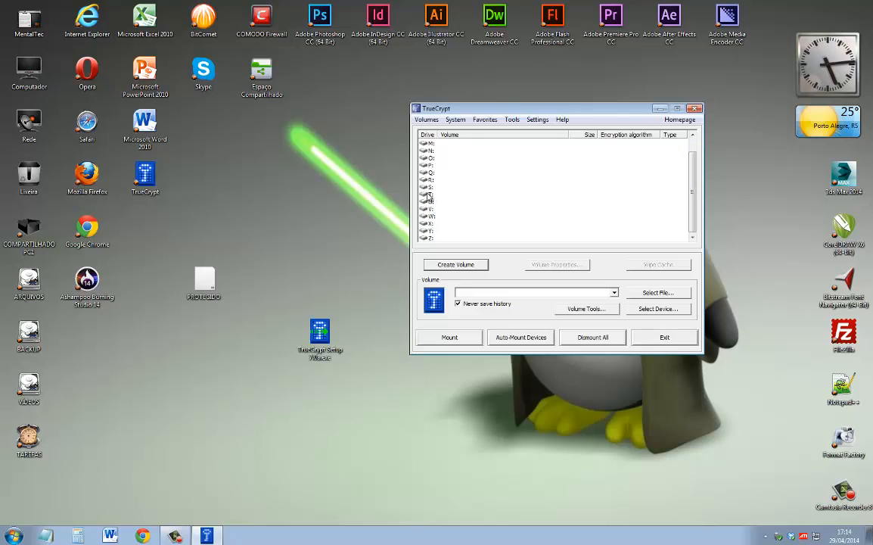
left_click(427, 218)
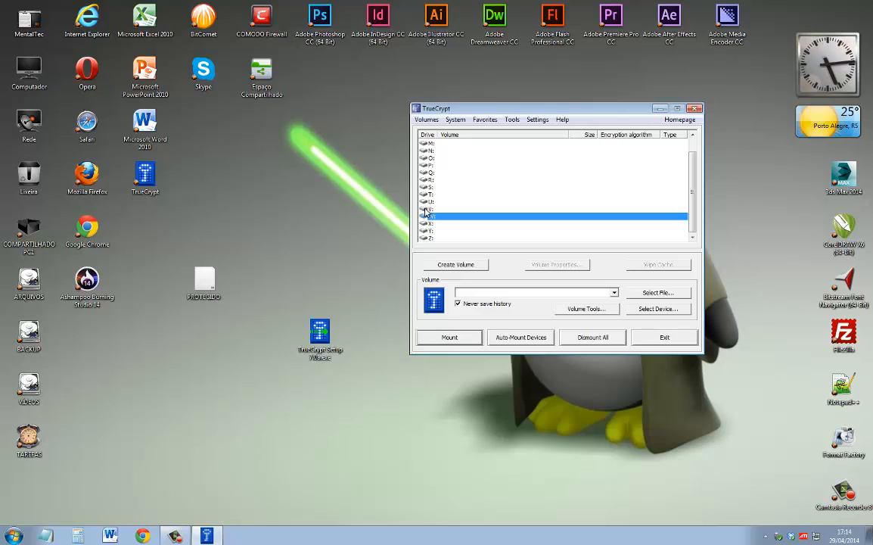
left_click(428, 209)
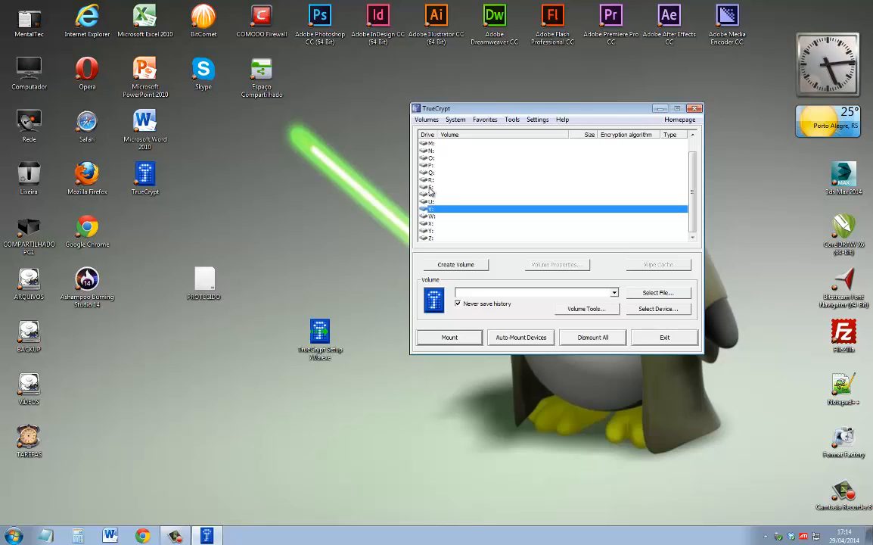
Choose the PROTEGIDO file from the desktop (Área de Trabalho) as the volume file
left_click(659, 293)
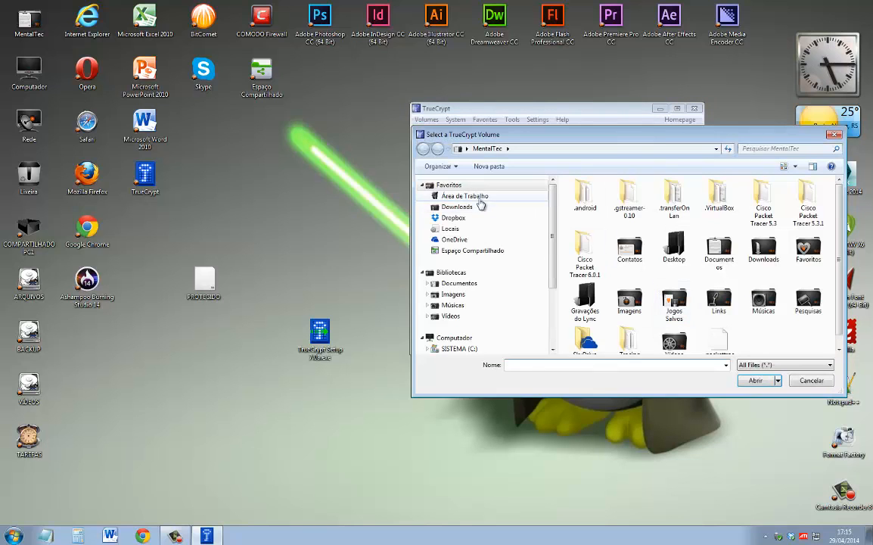
left_click(464, 195)
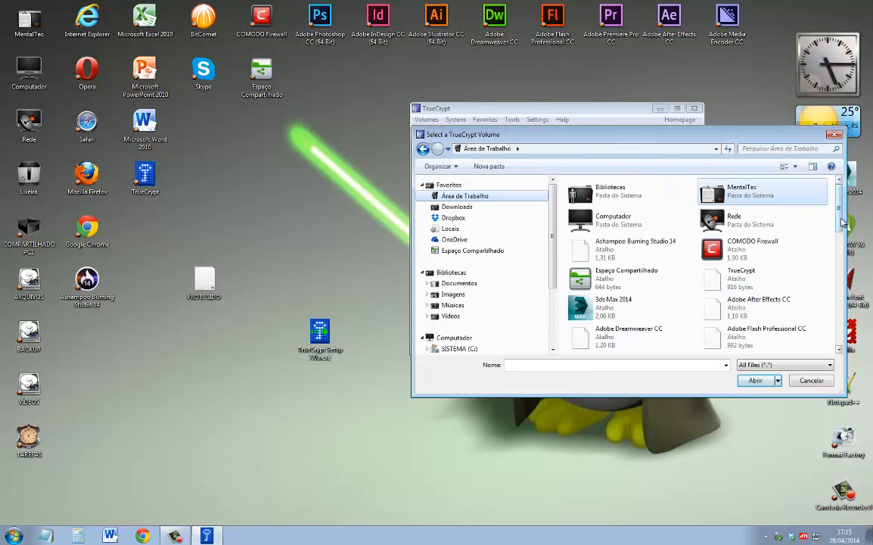
scroll(832, 264, "down", 10)
scroll(845, 310, "down", 2)
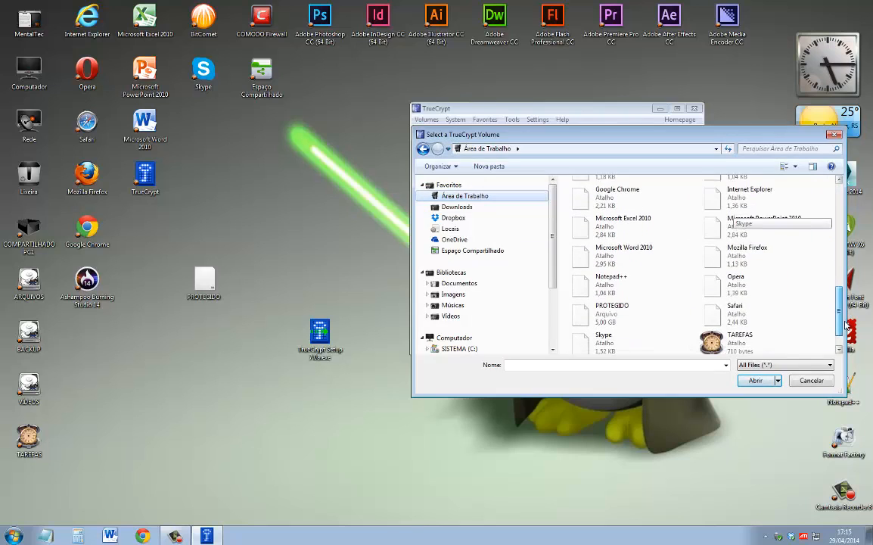
double_click(605, 310)
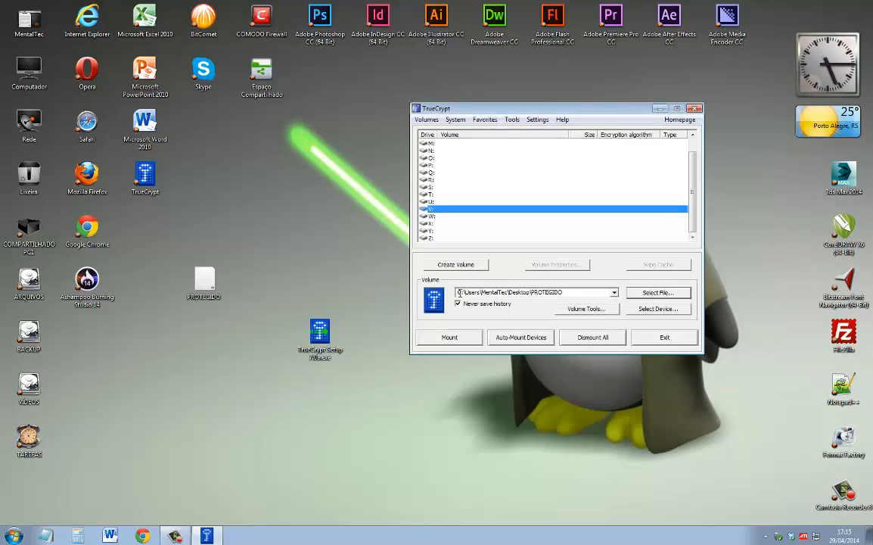
double_click(552, 296)
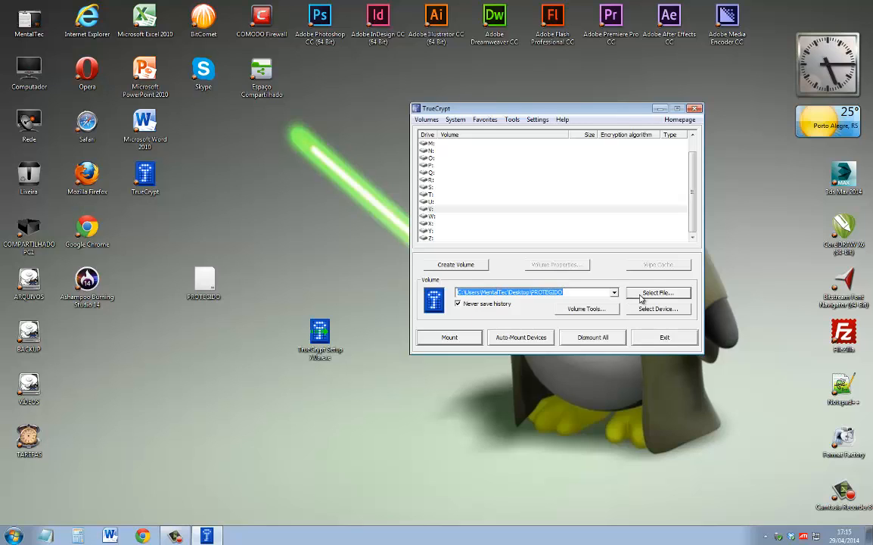
Mount the PROTEGIDO volume on drive V:, entering the volume password
left_click(435, 212)
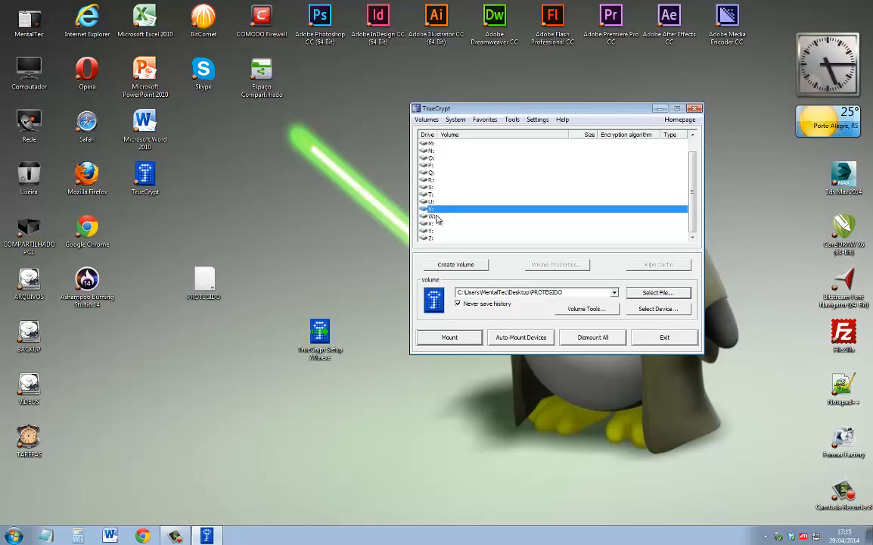
left_click(448, 338)
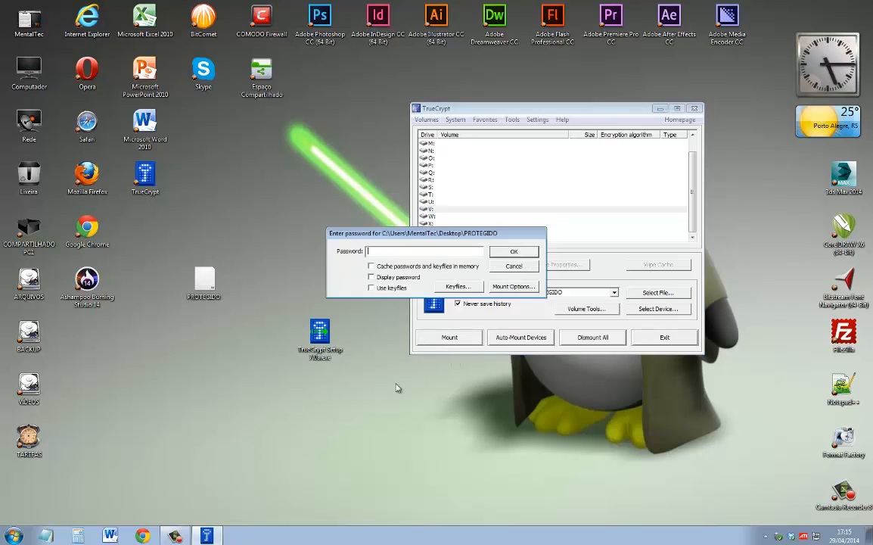
left_click_drag(348, 232, 297, 177)
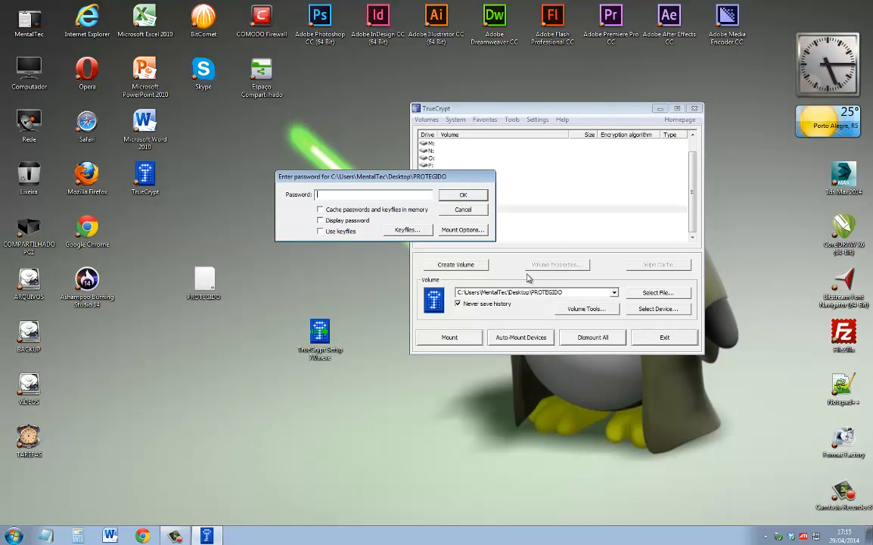
type("*****")
left_click(463, 196)
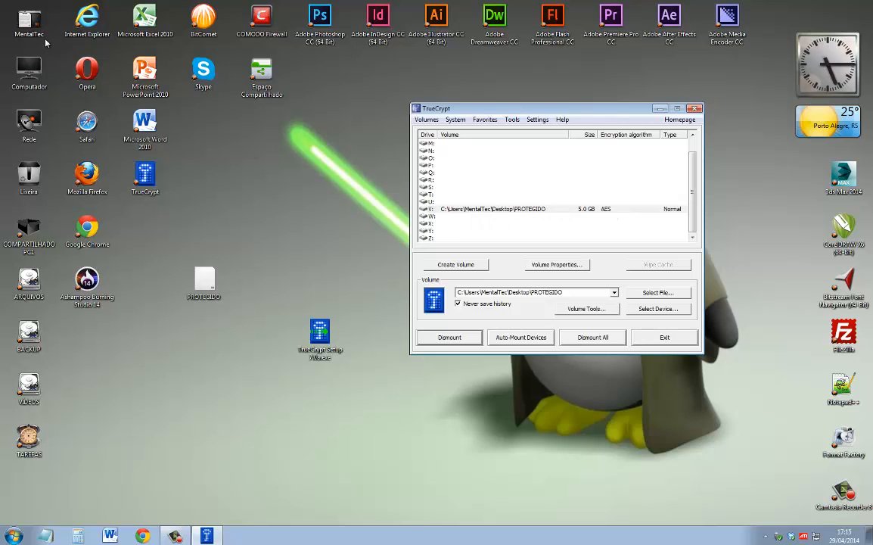
Open Computador, move its window off the desktop icons and open the mounted Disco Local (V:)
double_click(30, 70)
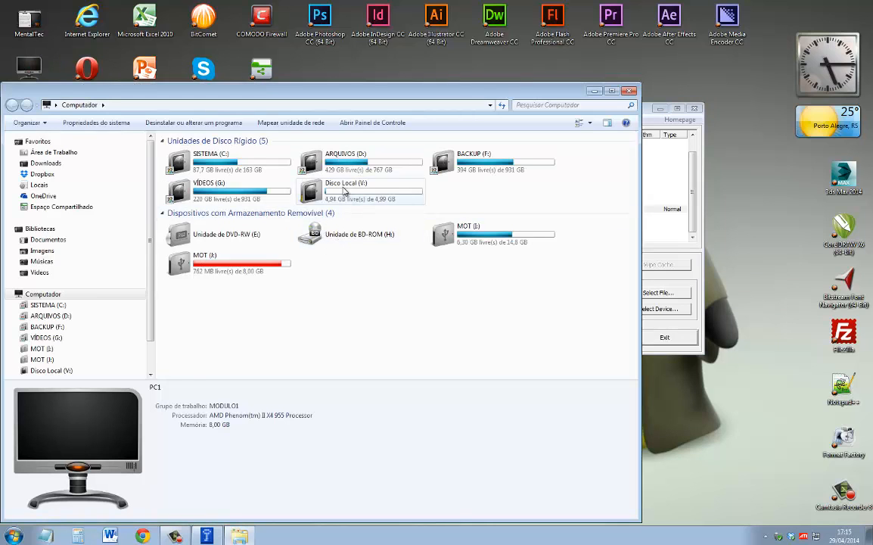
left_click(363, 194)
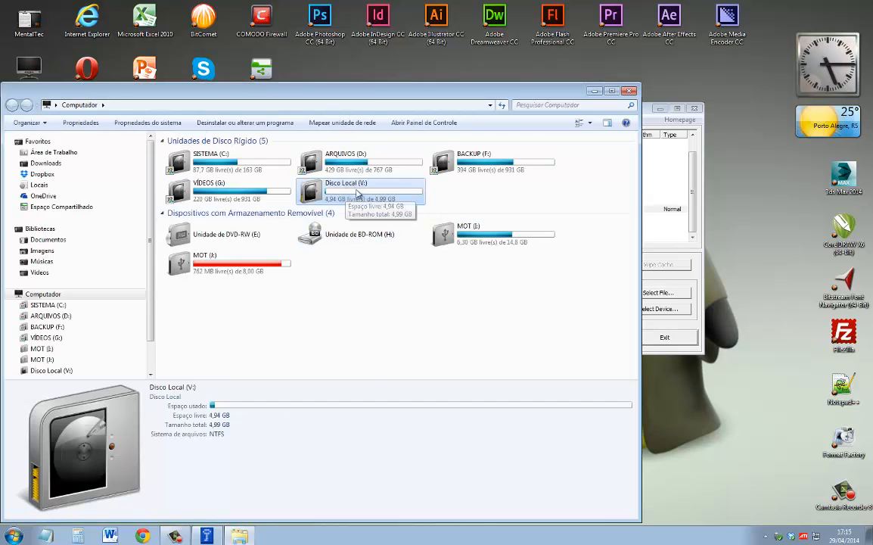
left_click_drag(343, 99, 598, 65)
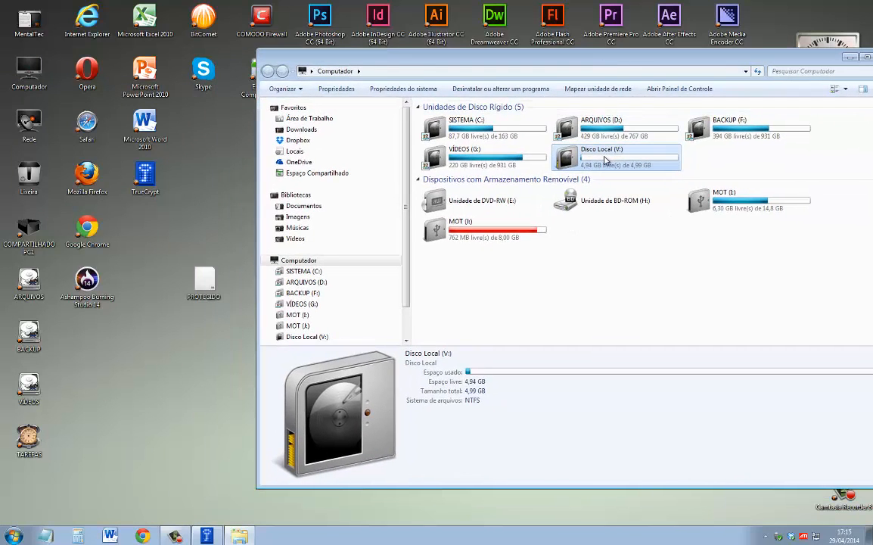
double_click(602, 161)
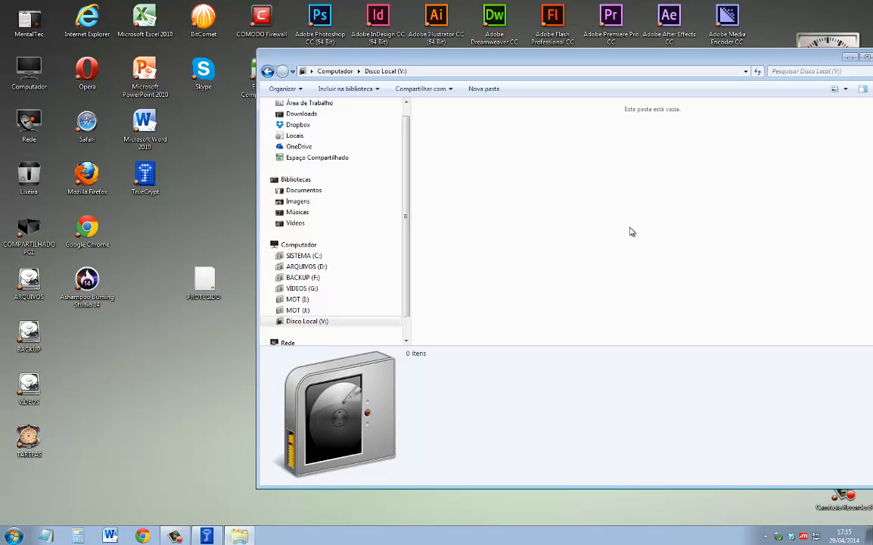
Create a new text document with the default name on drive V: and return to the Computador view
right_click(514, 154)
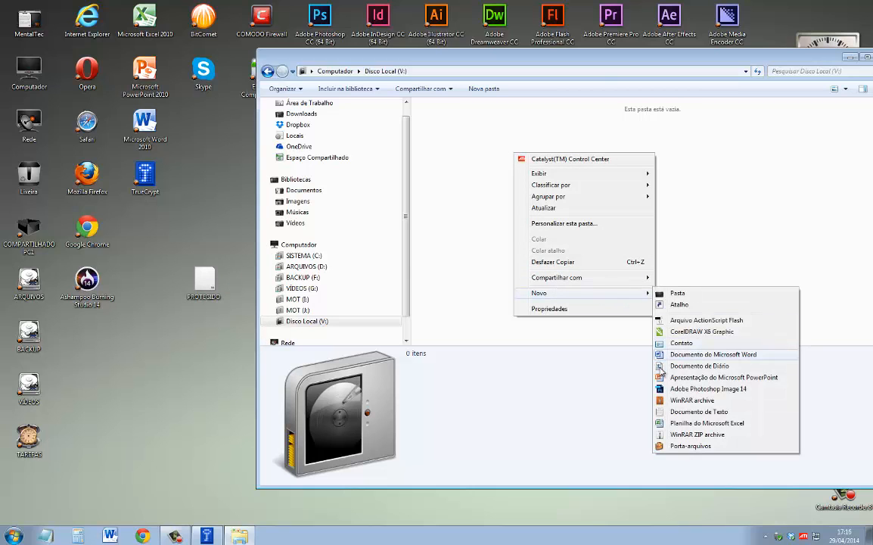
left_click(699, 411)
left_click(408, 326)
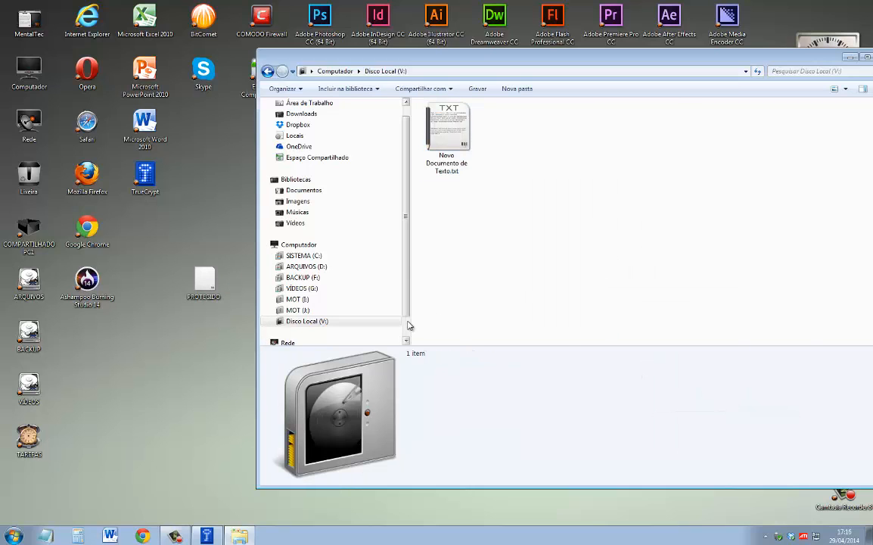
left_click(264, 71)
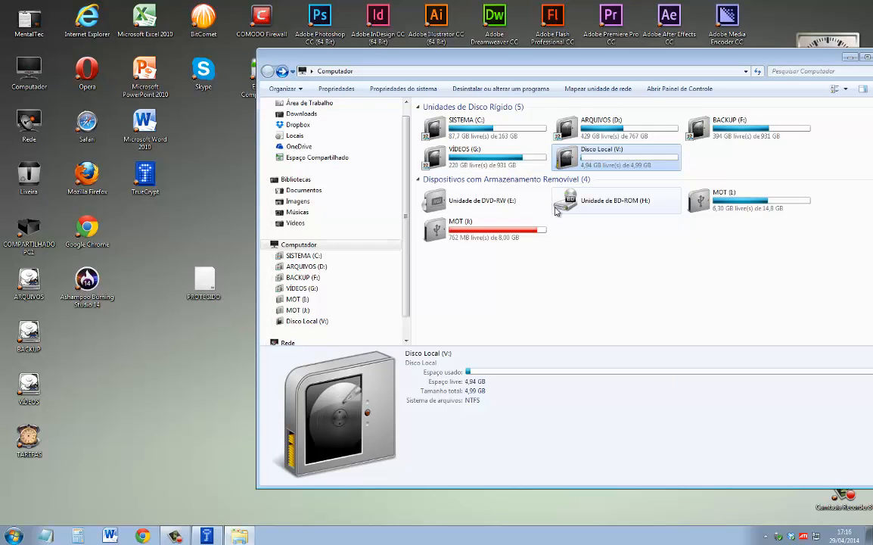
Arrange the narrowed Computador window and the TrueCrypt window side by side and select the mounted V: volume in TrueCrypt
left_click_drag(579, 59, 359, 40)
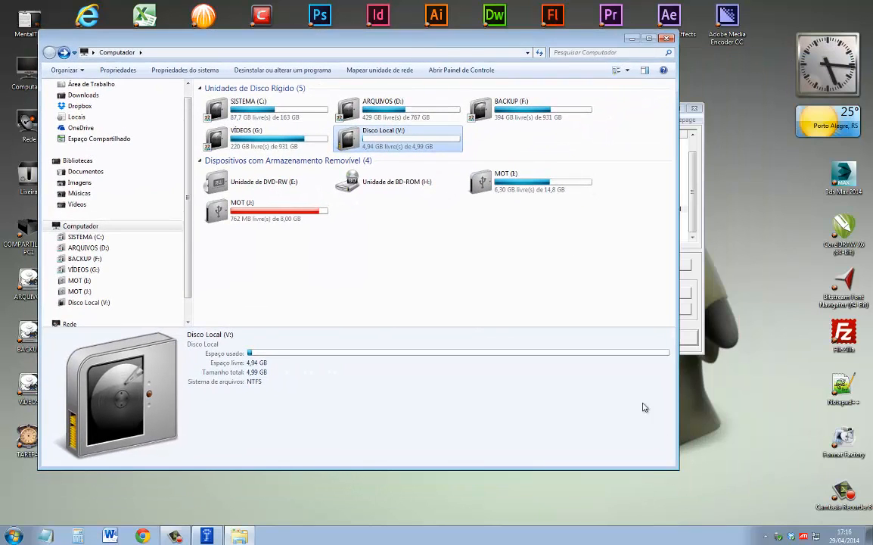
left_click_drag(678, 477, 421, 469)
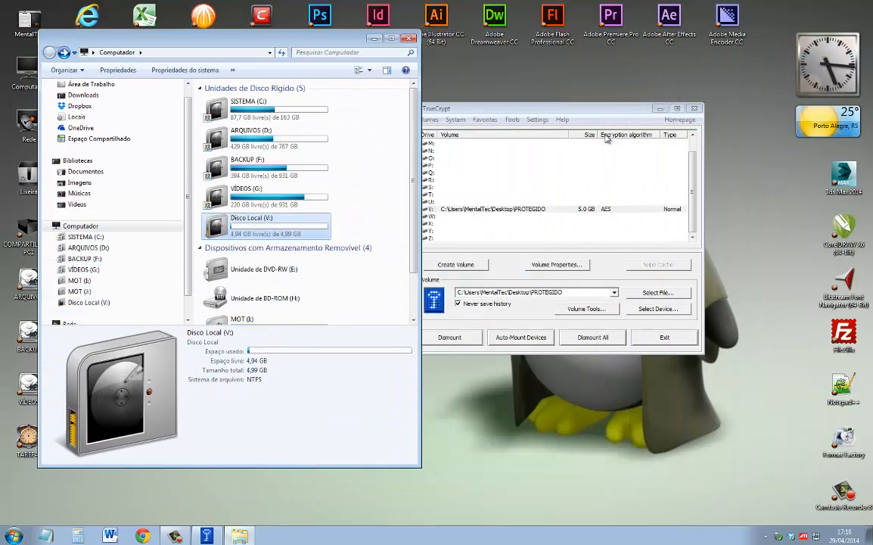
left_click_drag(638, 107, 720, 91)
left_click(600, 191)
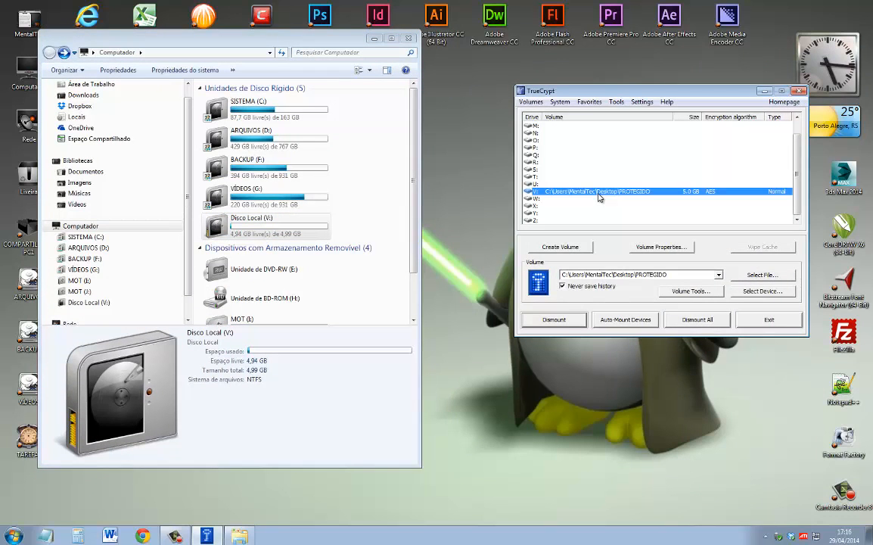
Dismount the V: volume and rearrange the Computador and TrueCrypt windows to uncover the PROTEGIDO file on the desktop
left_click(558, 320)
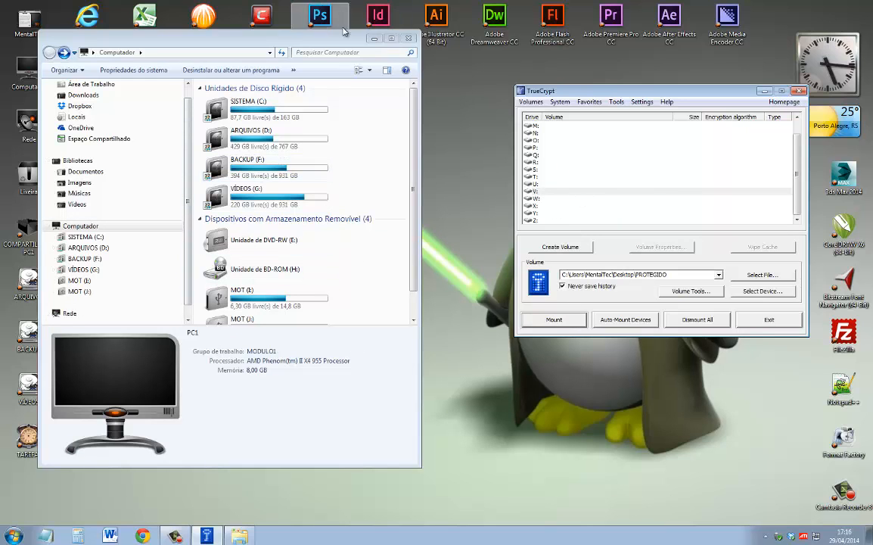
left_click_drag(302, 38, 609, 175)
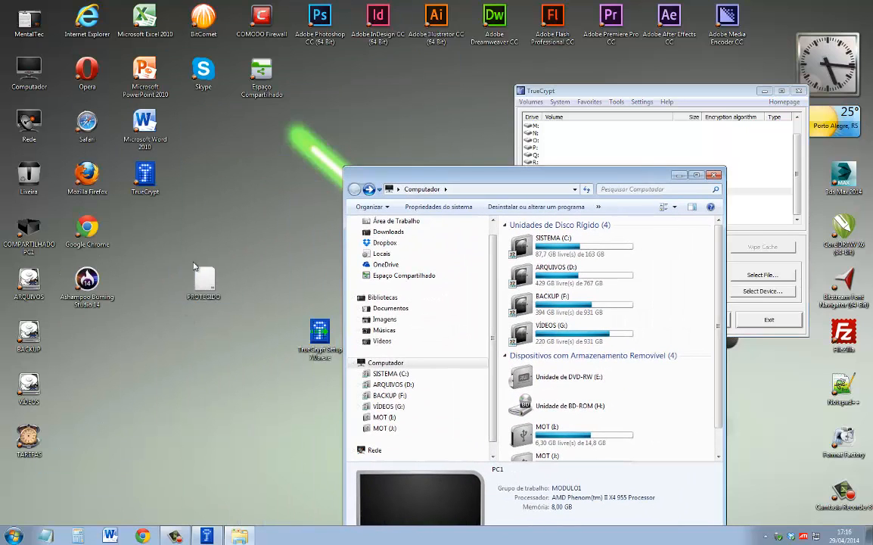
left_click_drag(199, 299, 178, 313)
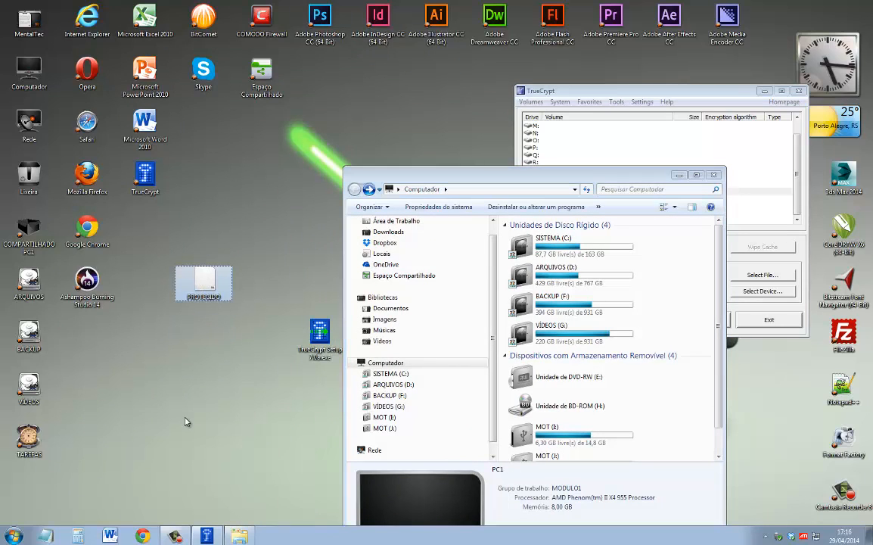
left_click_drag(529, 90, 495, 64)
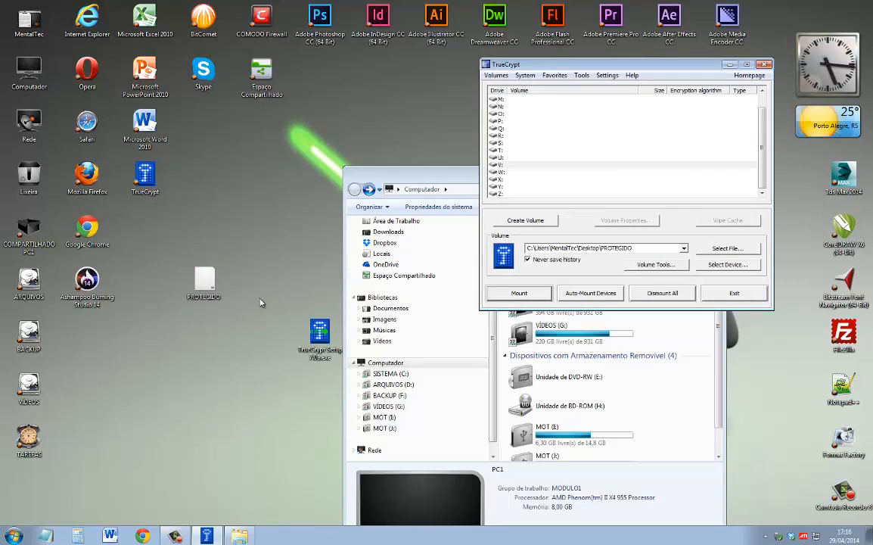
left_click(203, 286)
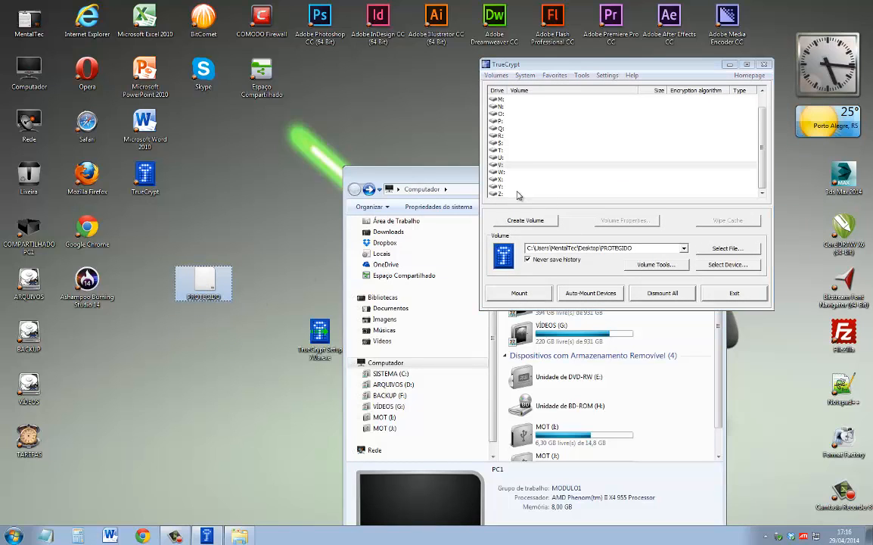
Choose the PROTEGIDO file from Área de Trabalho as the volume and mount it on drive V:, entering the volume password
left_click(726, 249)
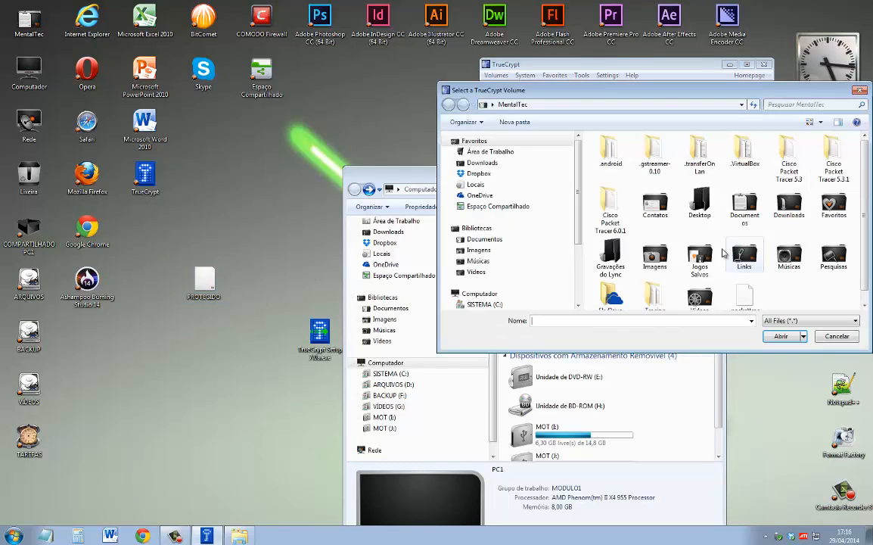
left_click(499, 154)
scroll(857, 177, "down", 10)
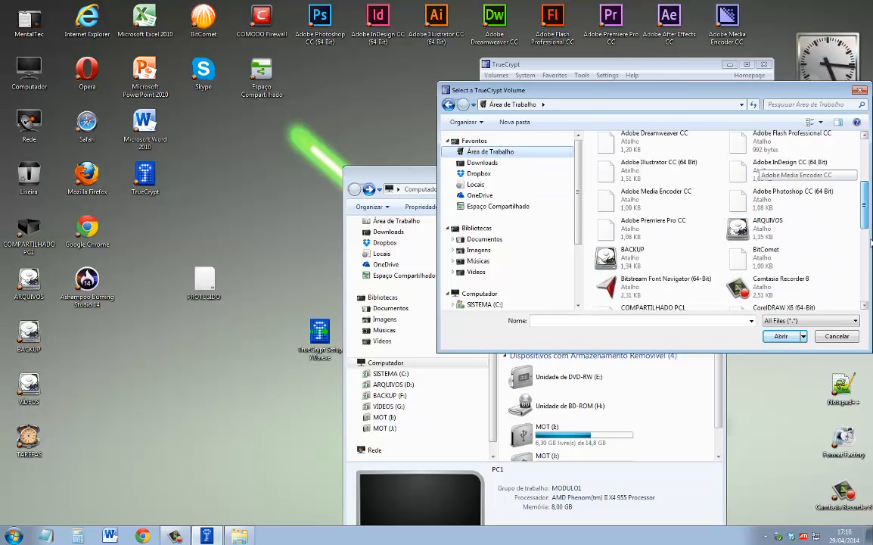
left_click(621, 238)
double_click(621, 238)
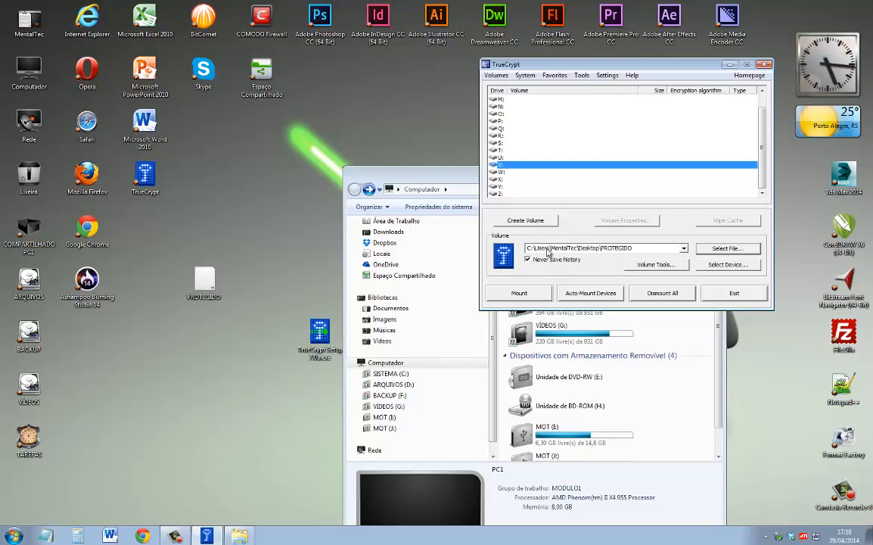
left_click(522, 293)
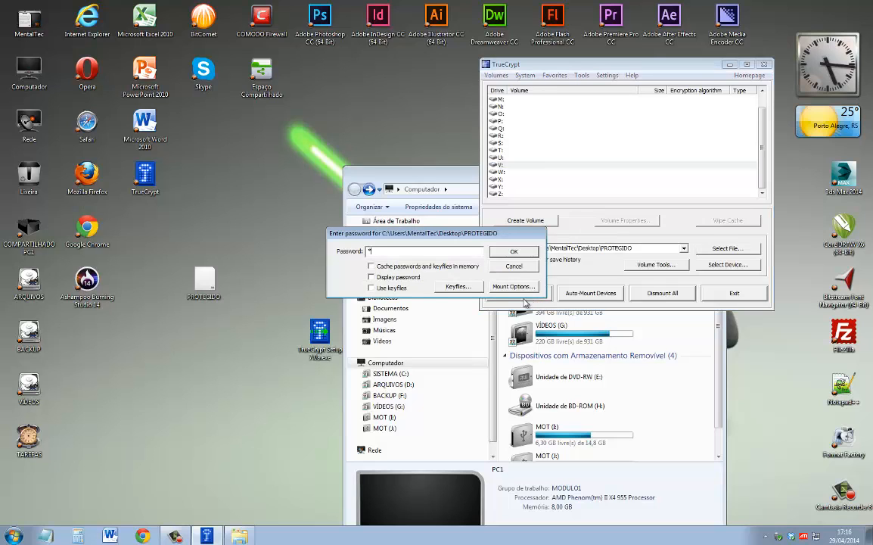
left_click(512, 251)
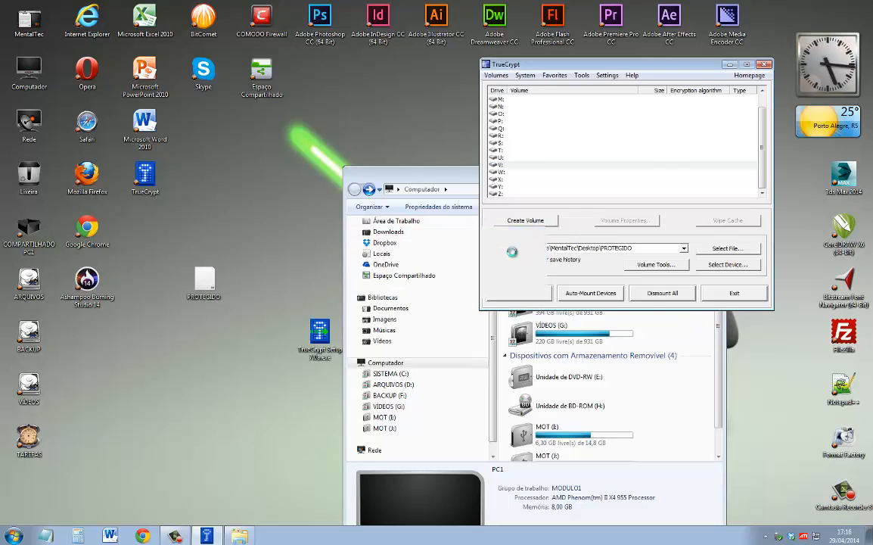
Open the remounted Disco Local (V:) from Computador to check its stored files, and close the window
left_click(718, 394)
left_click_drag(720, 396, 721, 430)
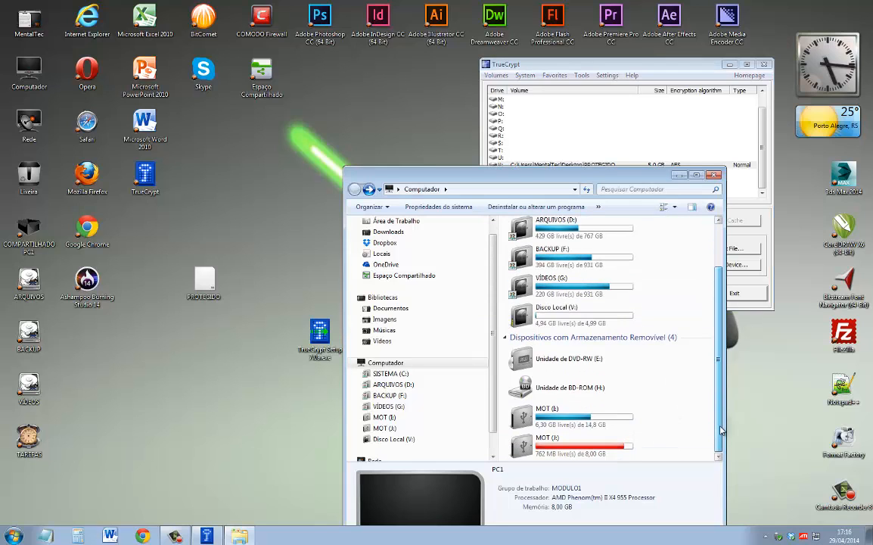
left_click(575, 315)
double_click(574, 316)
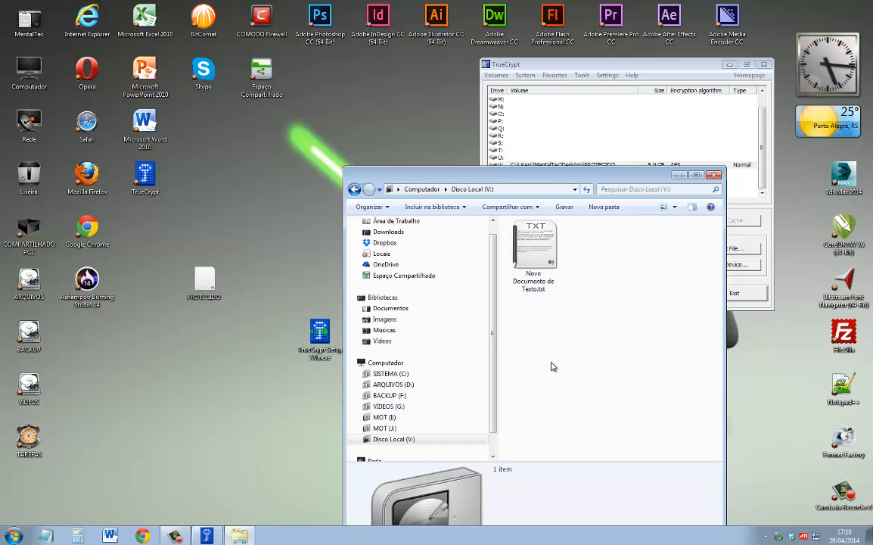
left_click(715, 175)
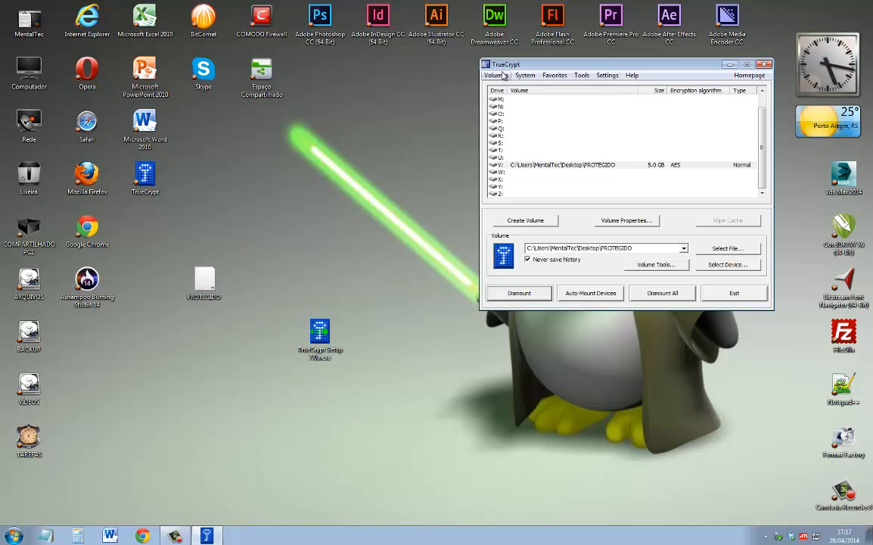
left_click_drag(516, 66, 409, 138)
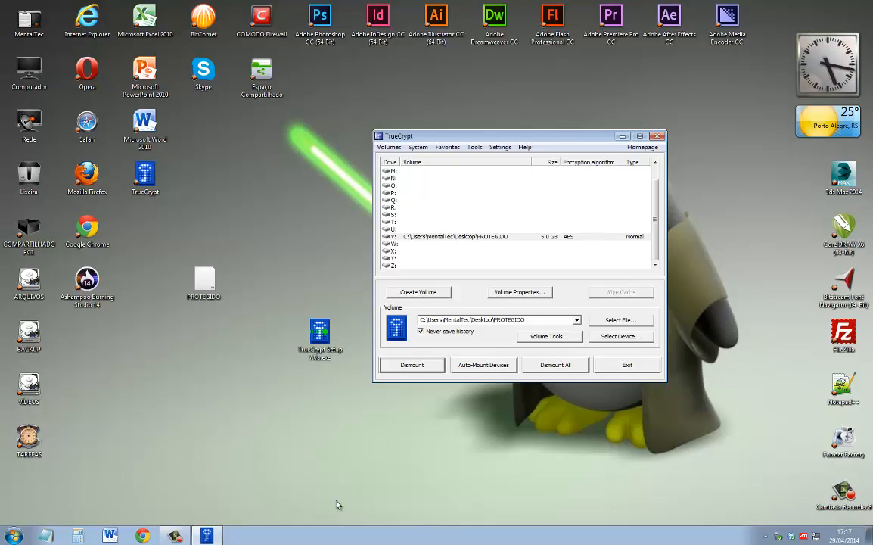
left_click(175, 535)
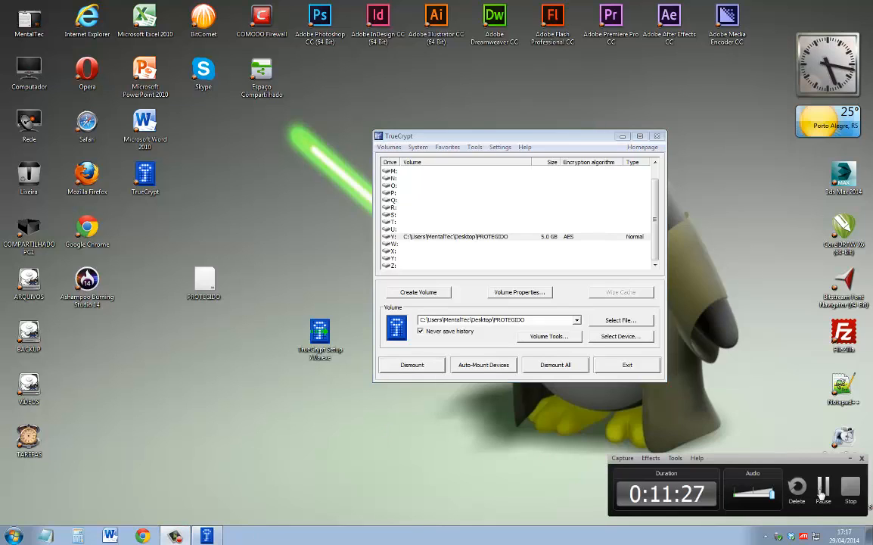